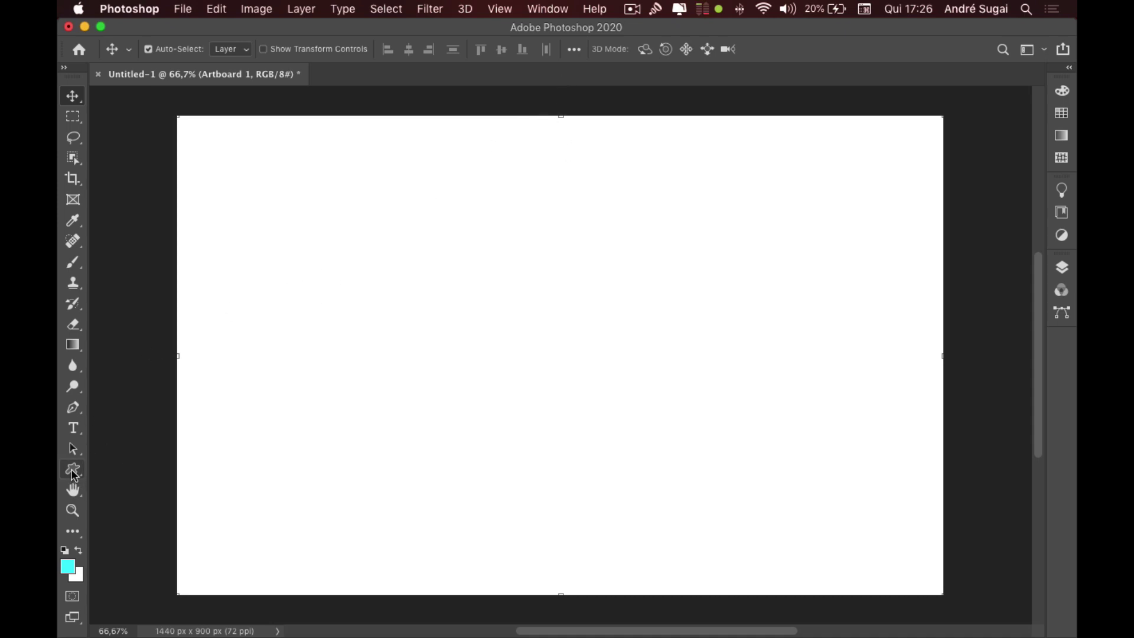
Open the shape tool flyout to choose the Custom Shape Tool
{"action": "left_click_drag", "start_coordinate": [74, 471], "coordinate": [143, 488]}
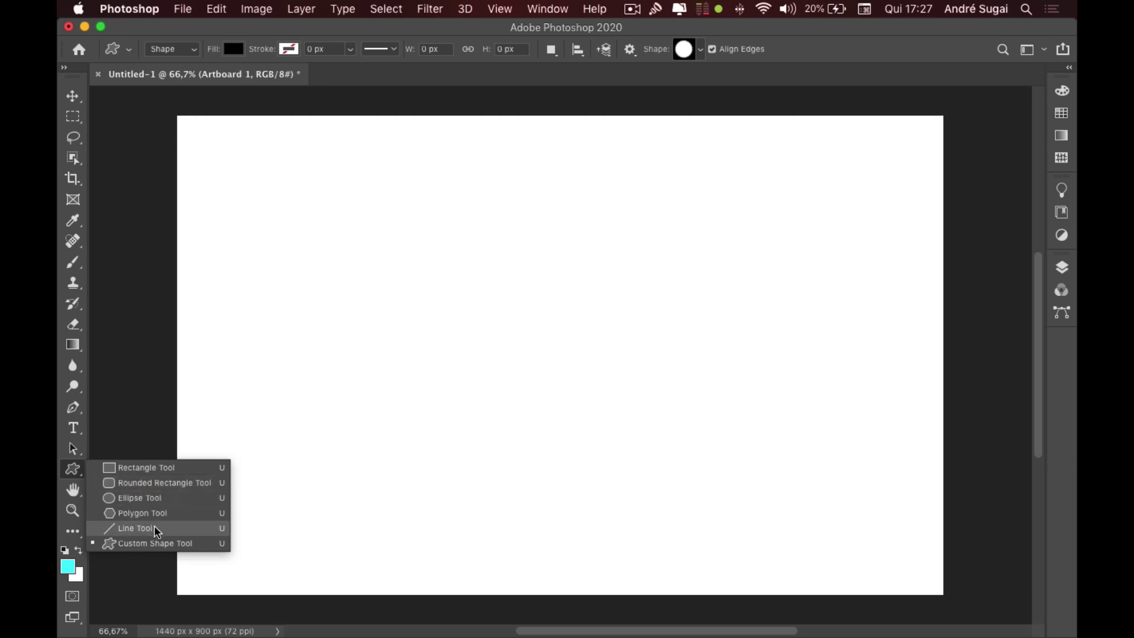
Pick the Seal shape from the custom shape presets and draw it on the artboard
{"action": "left_click", "coordinate": [147, 544]}
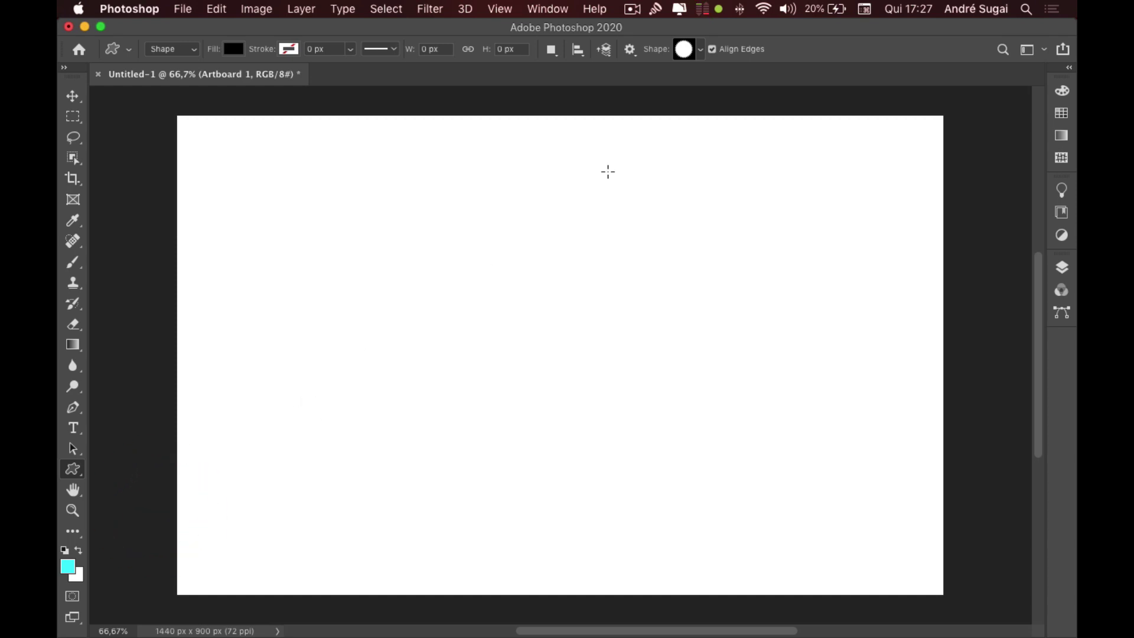
{"action": "left_click", "coordinate": [701, 49]}
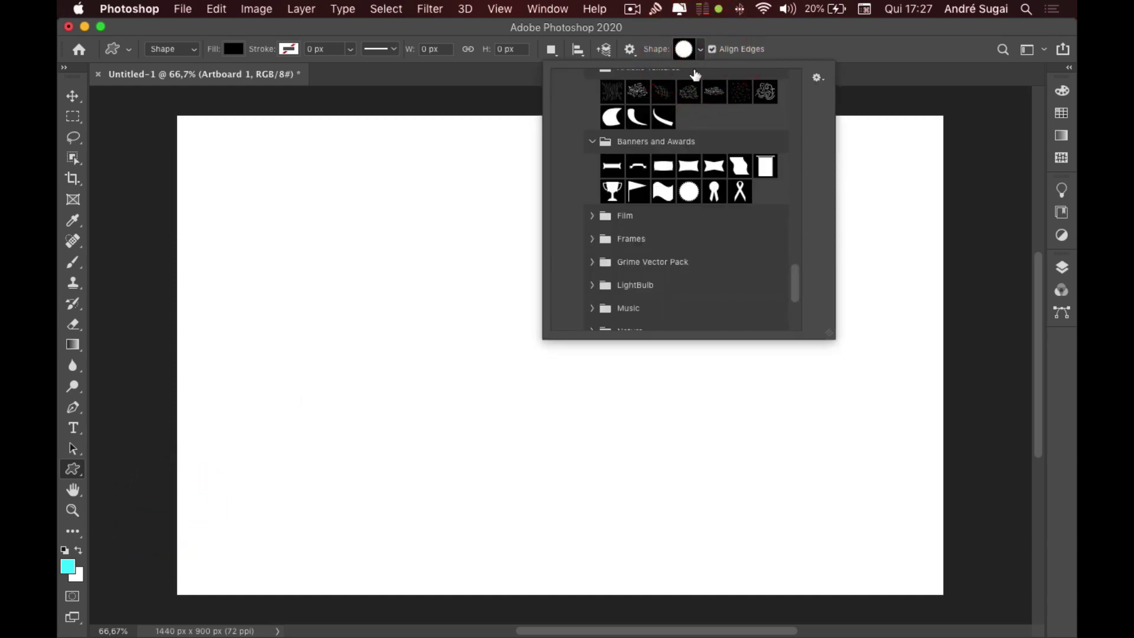
{"action": "left_click", "coordinate": [701, 50]}
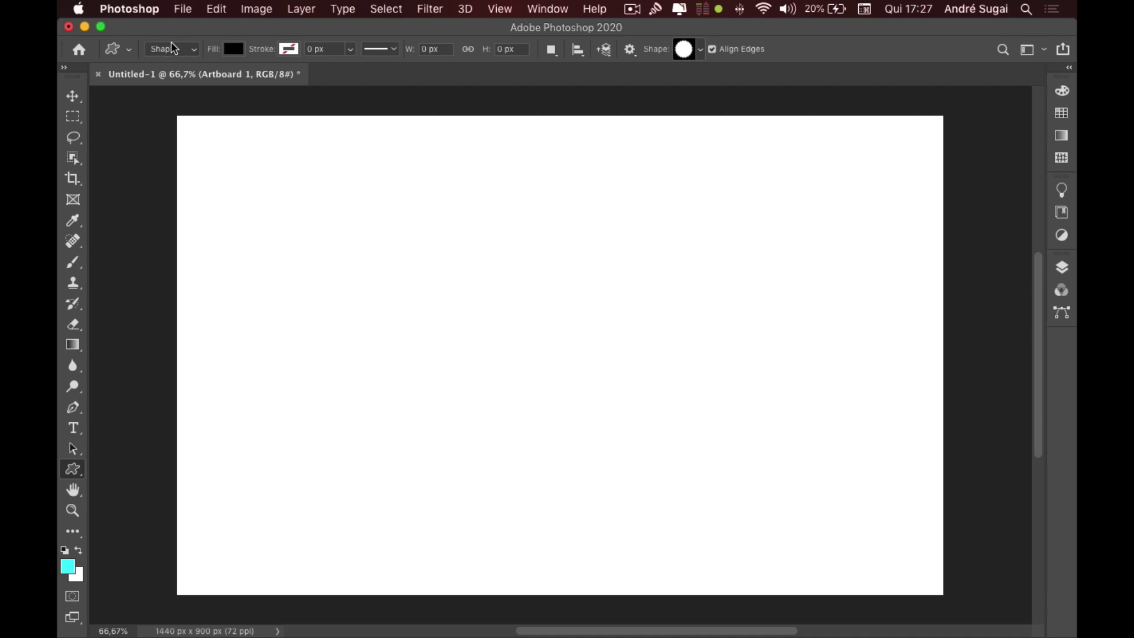
{"action": "left_click_drag", "start_coordinate": [424, 236], "coordinate": [742, 521]}
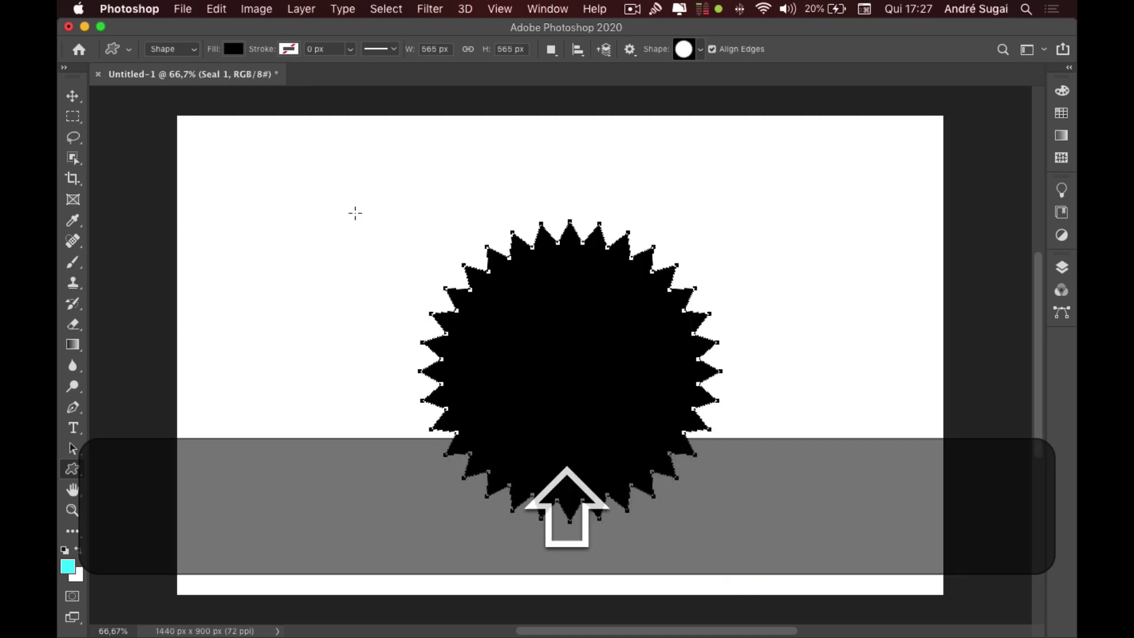
Move the black seal up near the artboard centre and bring up its fill colour options
{"action": "key", "text": "v"}
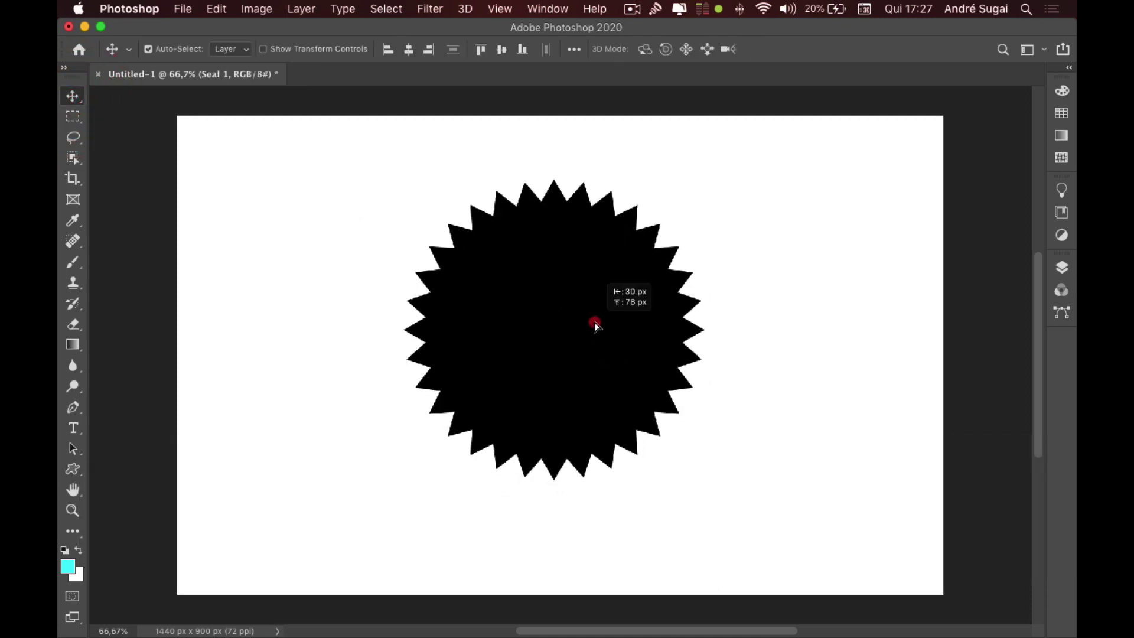
{"action": "left_click_drag", "start_coordinate": [603, 350], "coordinate": [606, 334]}
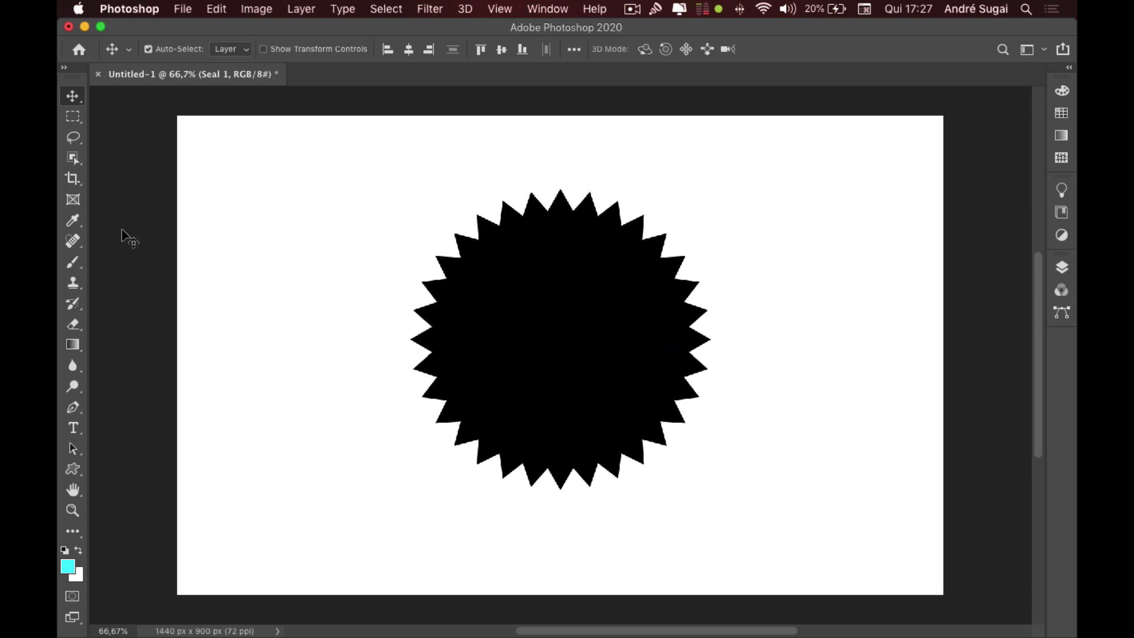
{"action": "left_click", "coordinate": [72, 469]}
{"action": "left_click", "coordinate": [234, 51]}
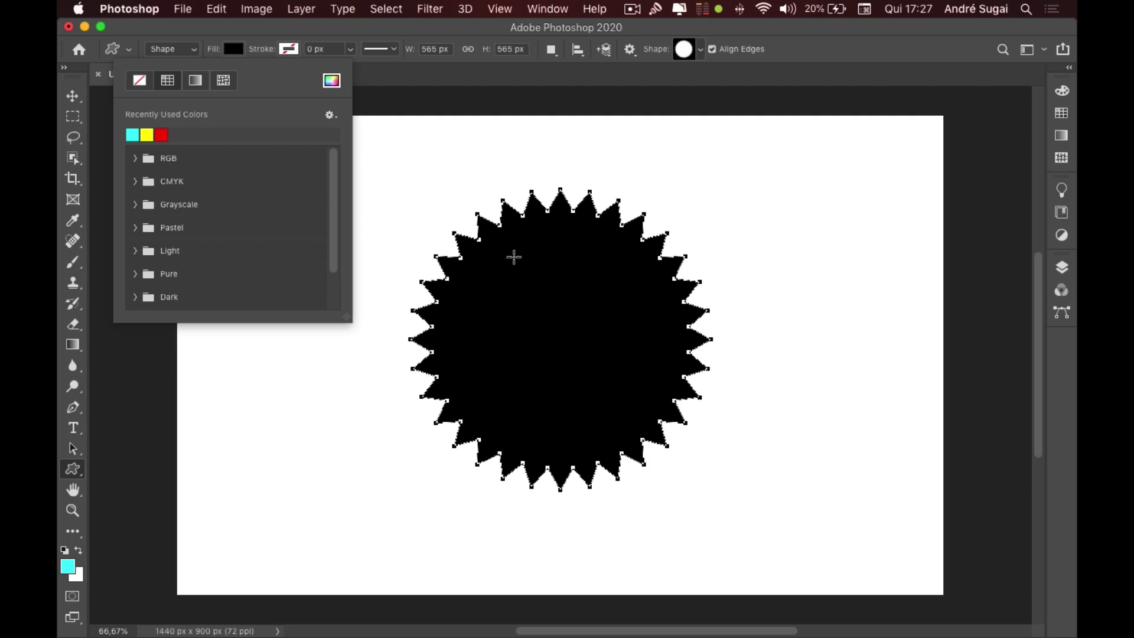
Open the Swatches panel and expand the CMYK and Pastel swatch groups
{"action": "left_click", "coordinate": [261, 27]}
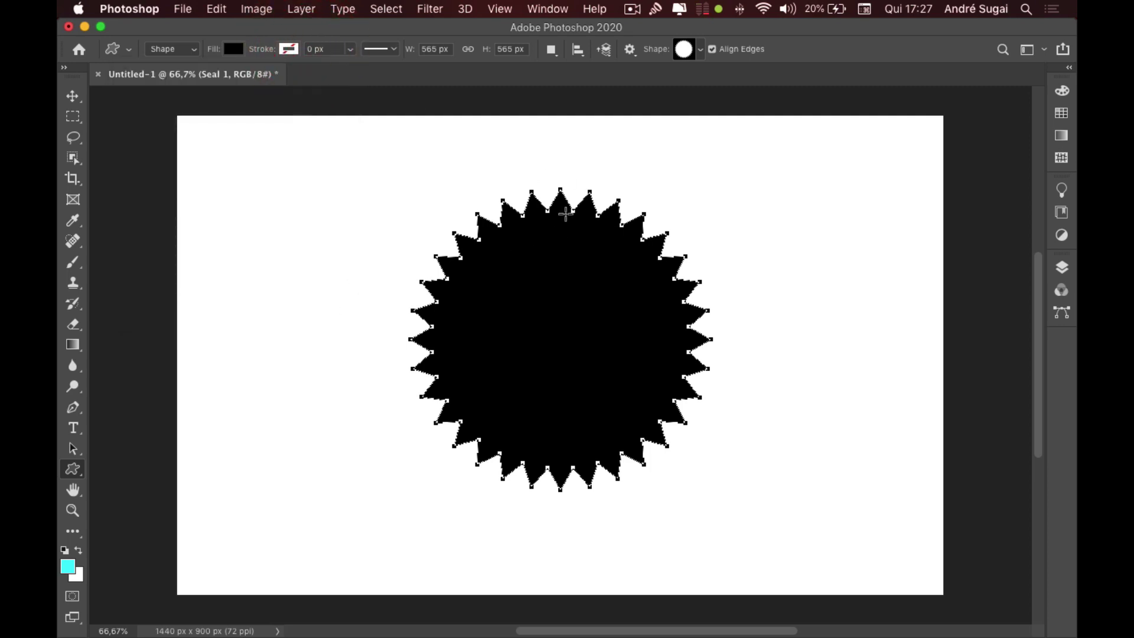
{"action": "left_click", "coordinate": [234, 50]}
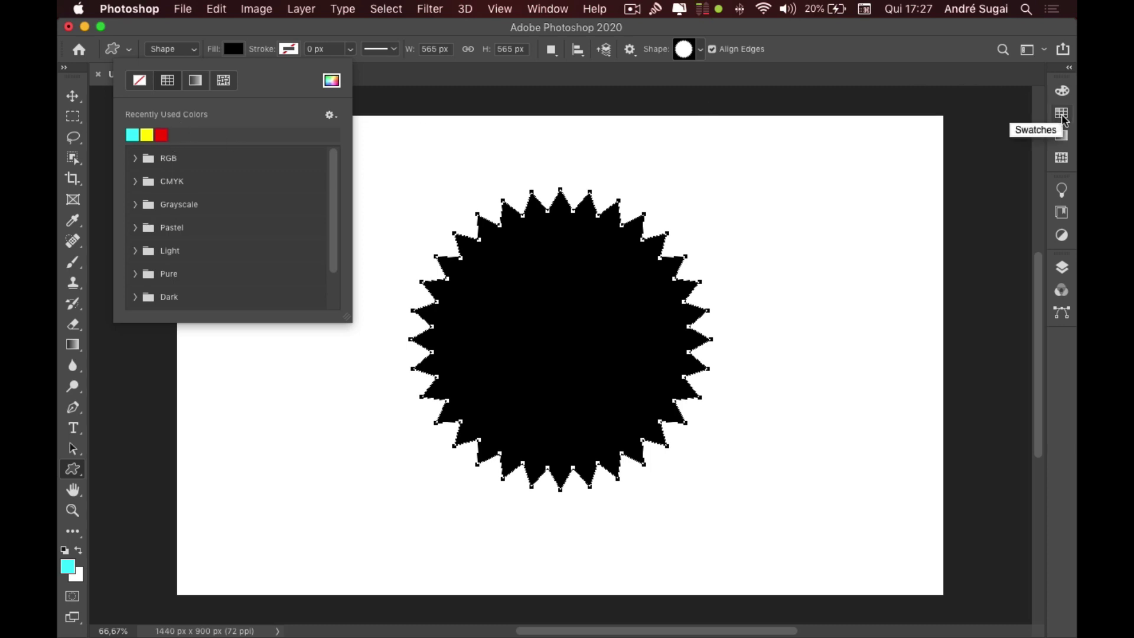
{"action": "left_click", "coordinate": [1061, 114]}
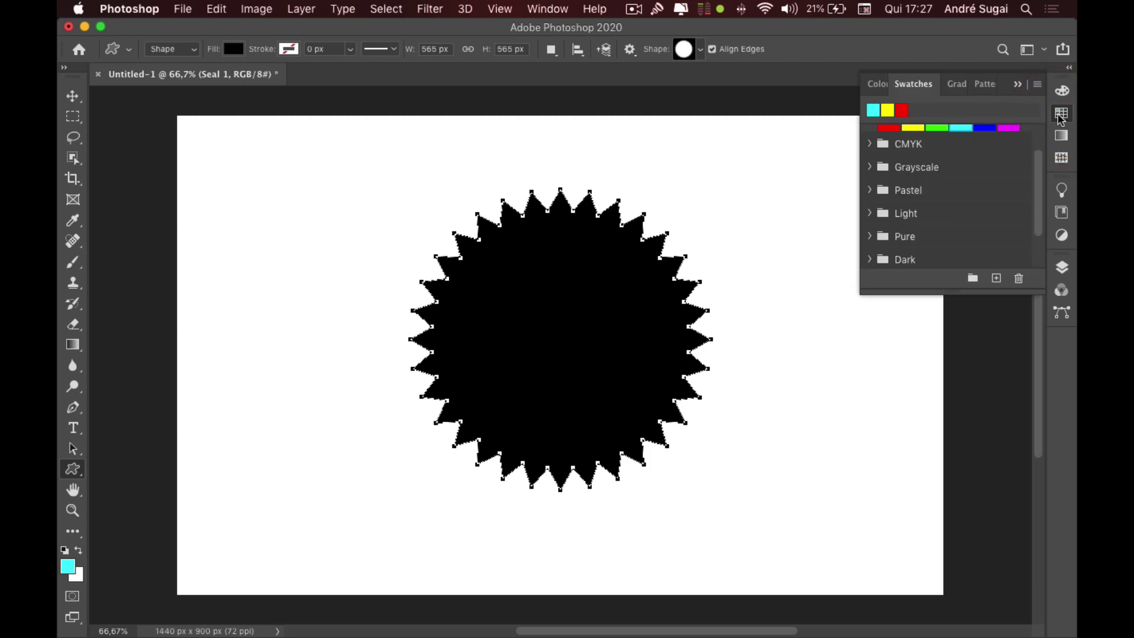
{"action": "scroll", "coordinate": [992, 189], "scroll_direction": "up", "scroll_amount": 2}
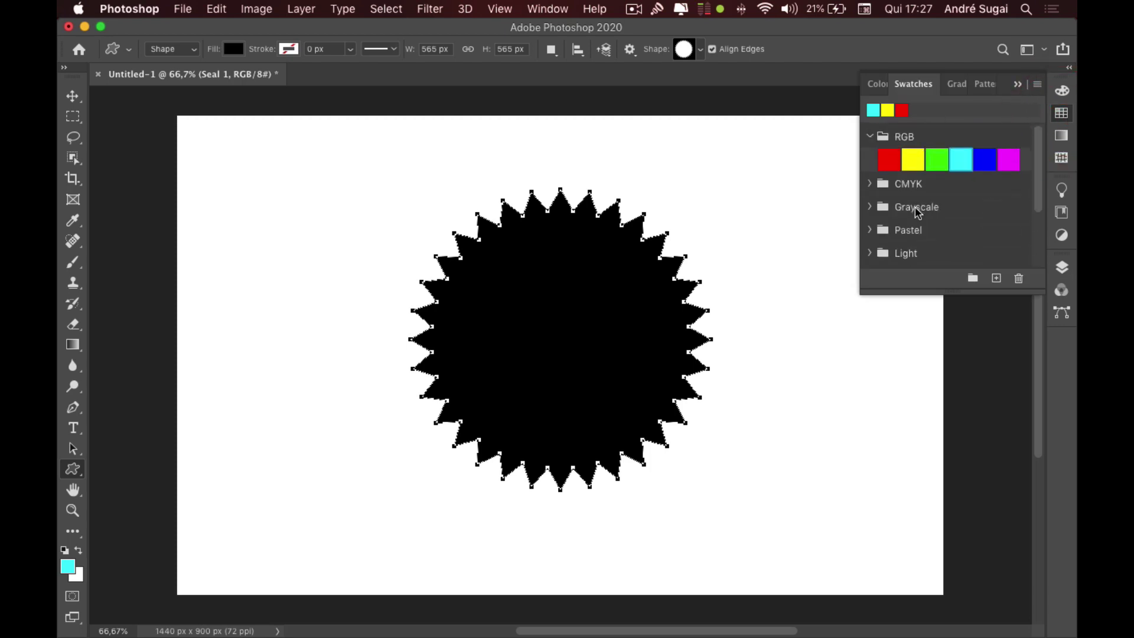
{"action": "left_click", "coordinate": [870, 185]}
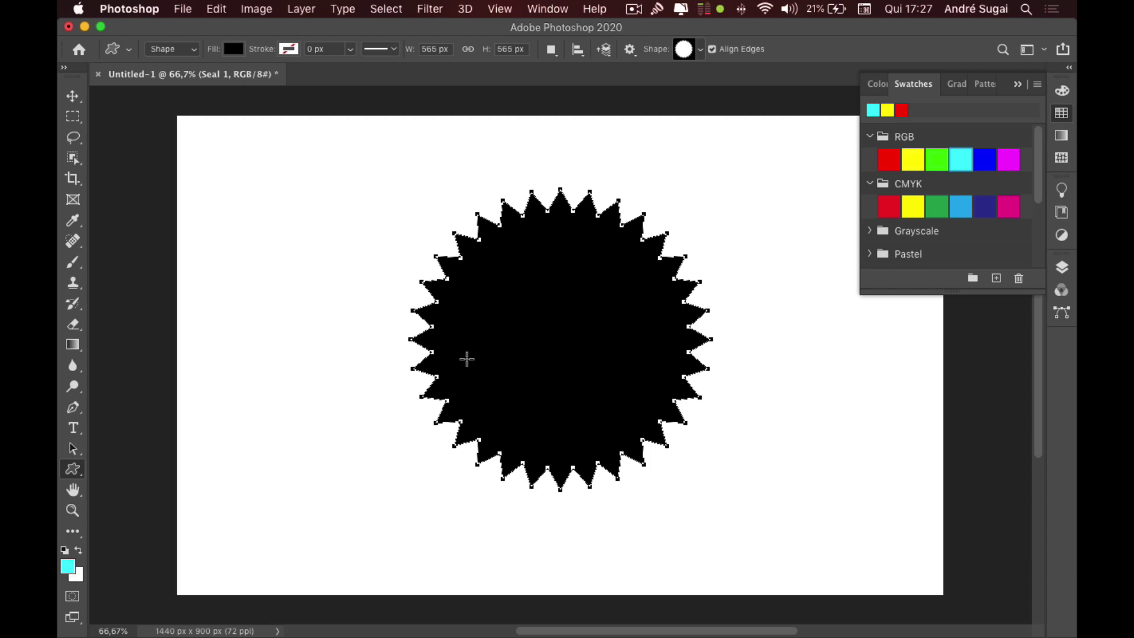
{"action": "scroll", "coordinate": [927, 189], "scroll_direction": "down", "scroll_amount": 4}
{"action": "scroll", "coordinate": [909, 177], "scroll_direction": "down", "scroll_amount": 1}
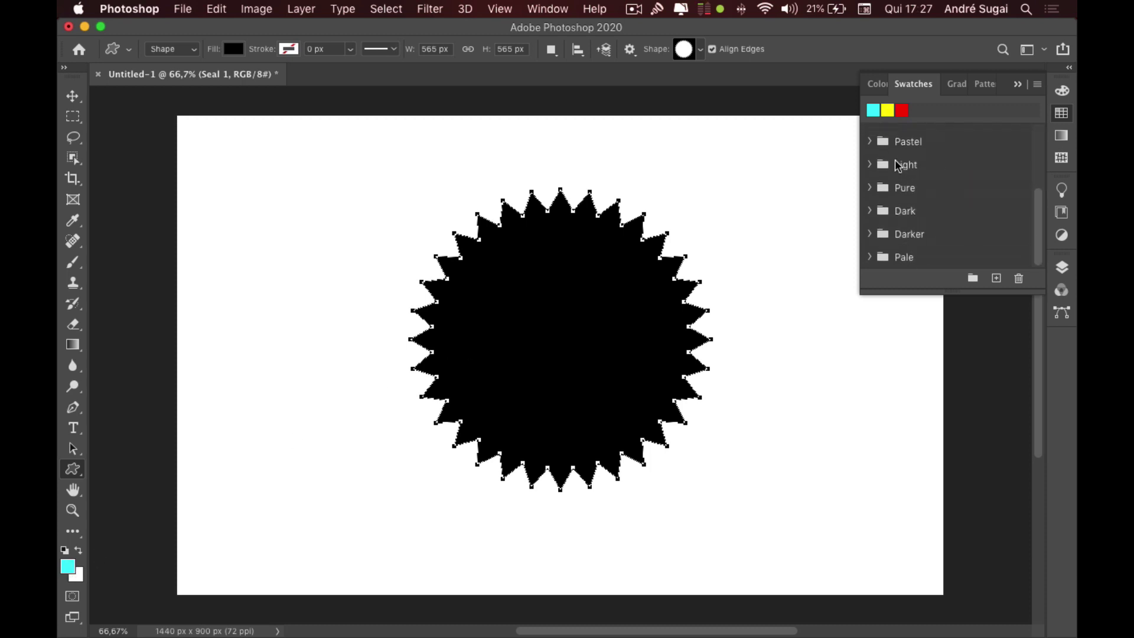
{"action": "left_click", "coordinate": [870, 141]}
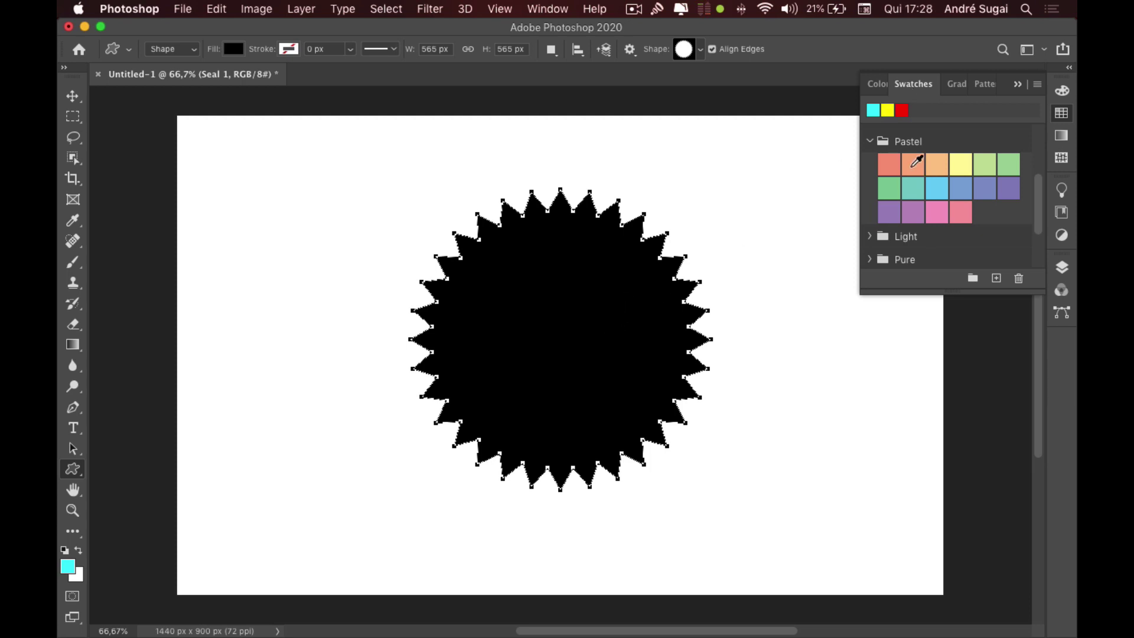
Fill the seal pastel orange, then drag the pastel blue swatch onto it
{"action": "left_click", "coordinate": [914, 165]}
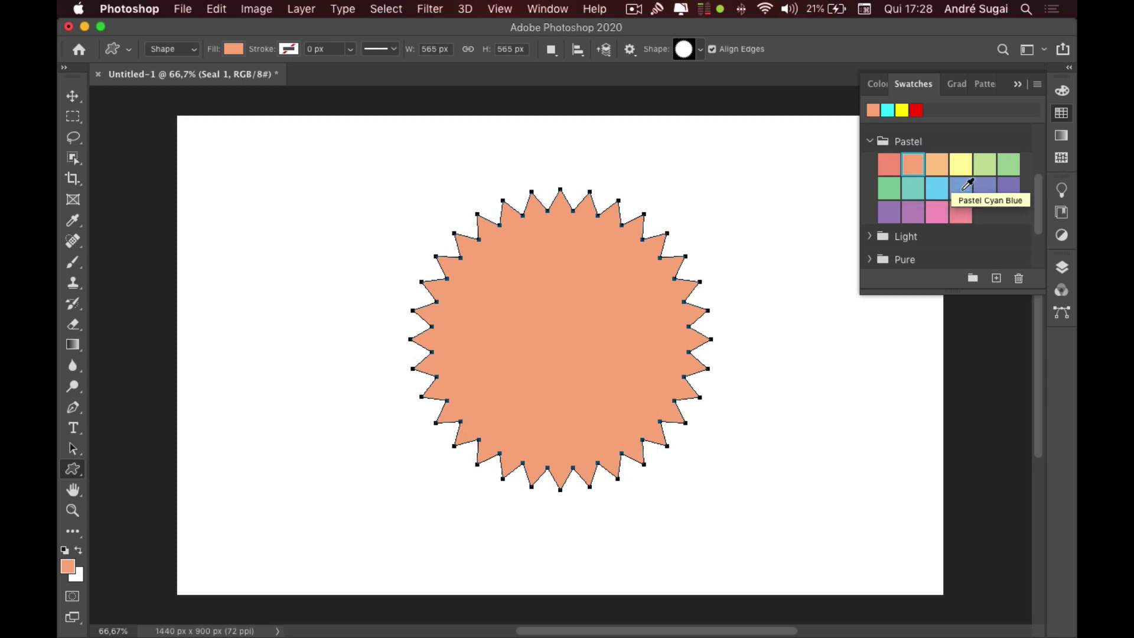
{"action": "left_click_drag", "start_coordinate": [967, 185], "coordinate": [567, 296]}
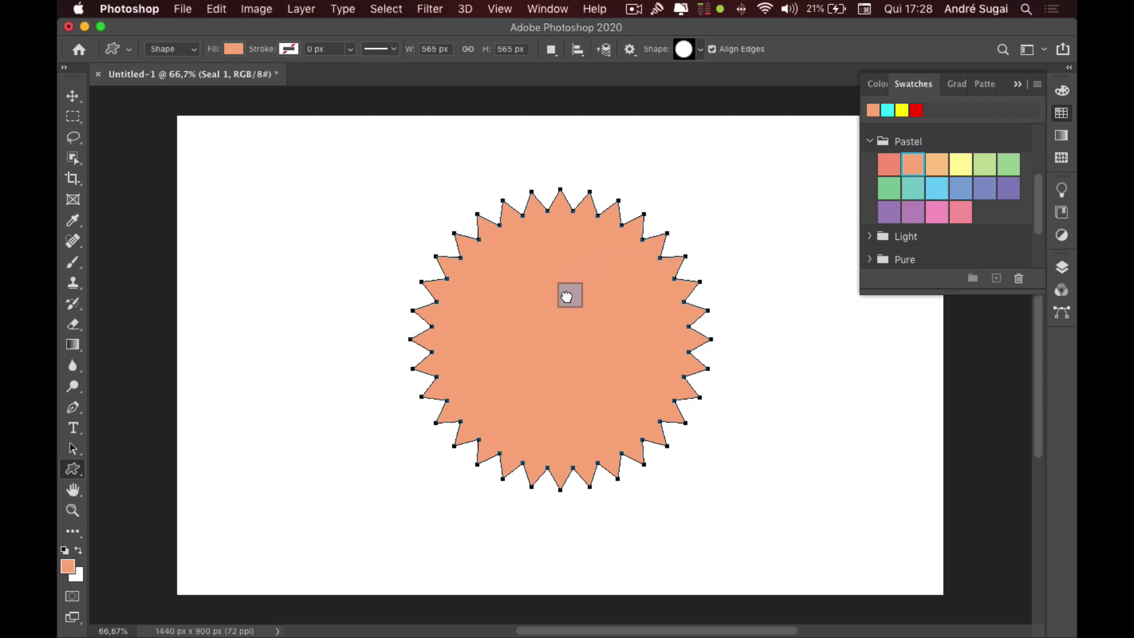
{"action": "left_click_drag", "start_coordinate": [567, 296], "coordinate": [567, 297]}
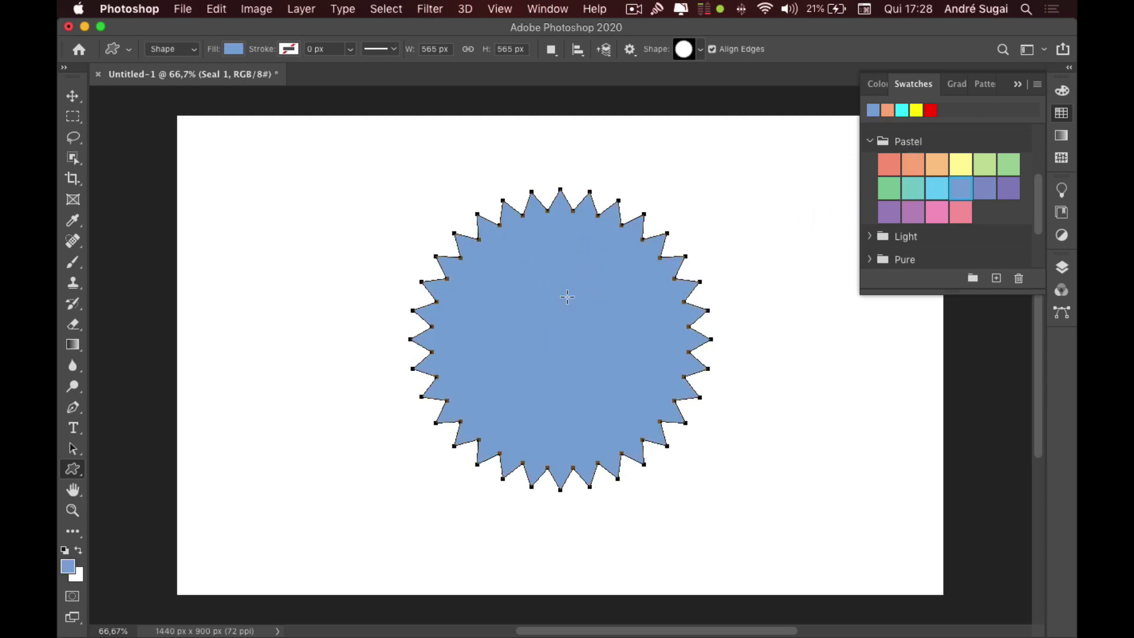
Float the Layers panel out of the dock and collapse the Channels and Paths group
{"action": "left_click", "coordinate": [1068, 270]}
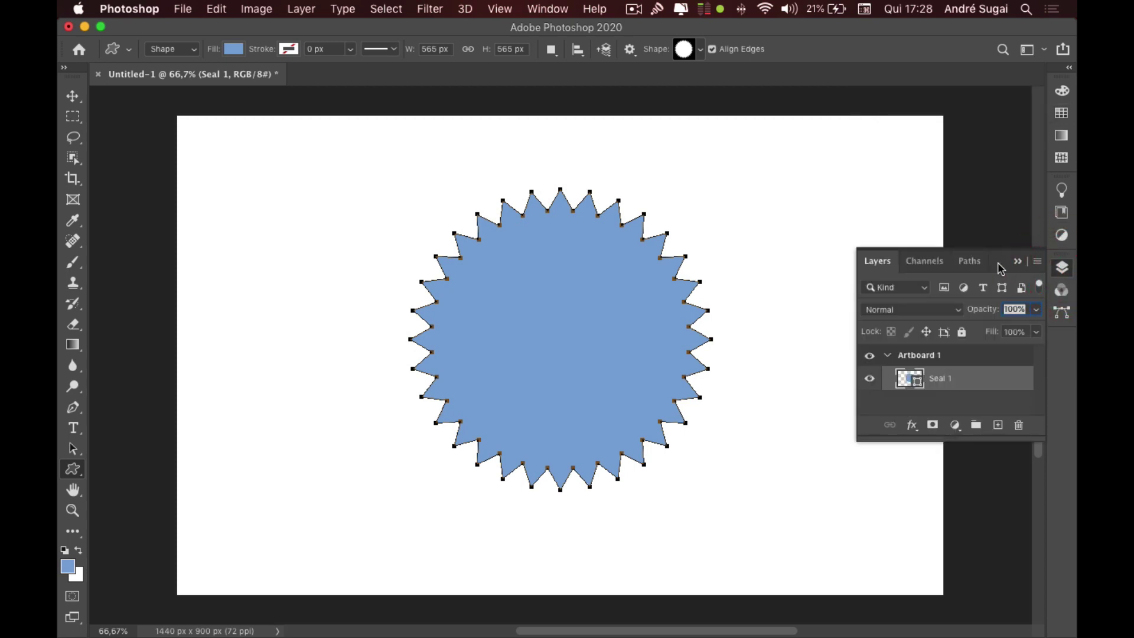
{"action": "left_click_drag", "start_coordinate": [885, 268], "coordinate": [833, 363]}
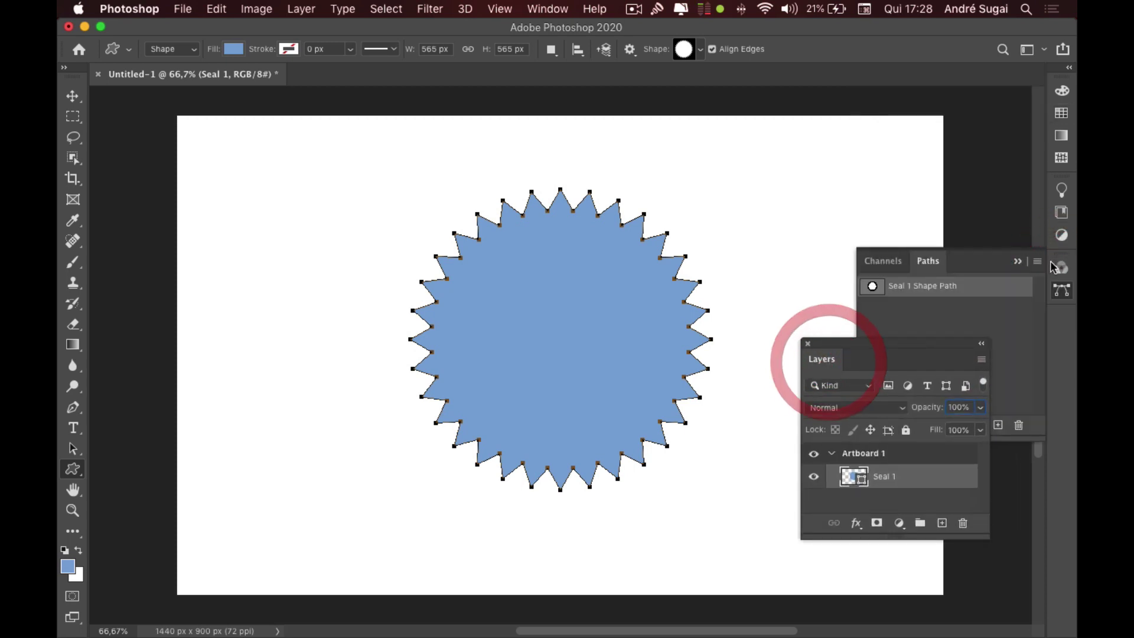
{"action": "left_click", "coordinate": [1019, 261]}
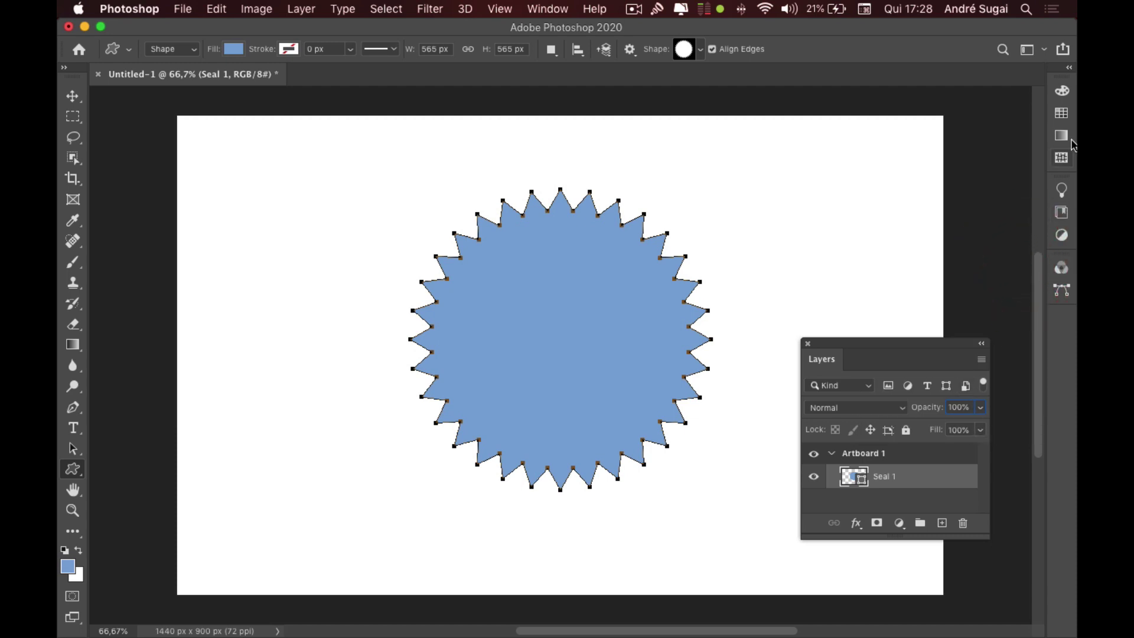
Drag the pastel purple swatch onto the Seal 1 layer, then show the gradient presets
{"action": "left_click", "coordinate": [1067, 117]}
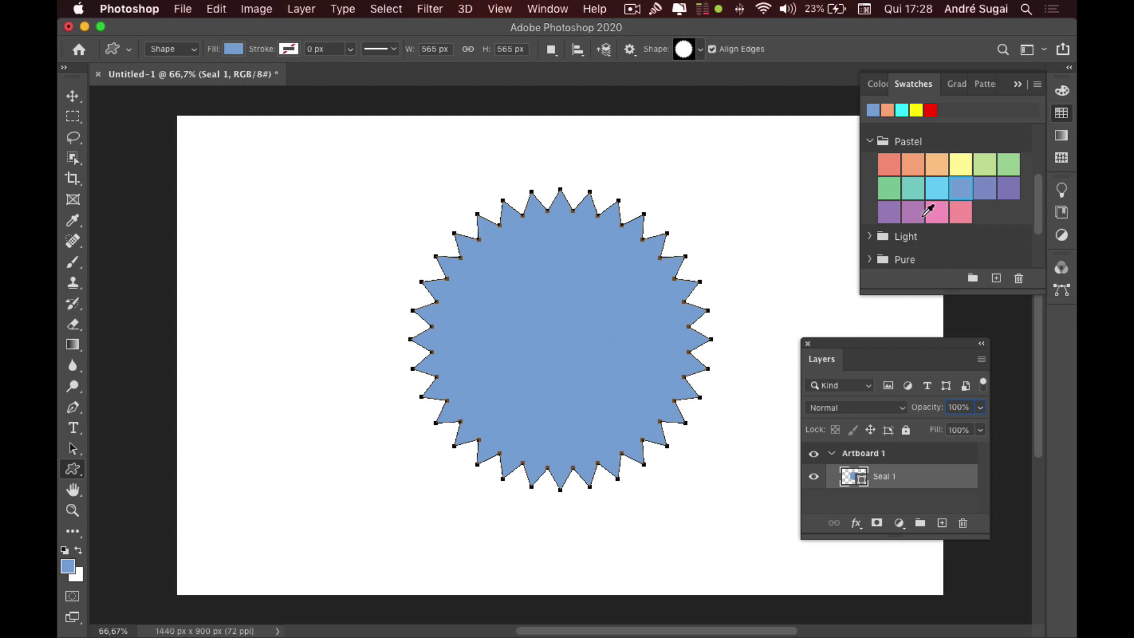
{"action": "left_click_drag", "start_coordinate": [915, 210], "coordinate": [914, 212]}
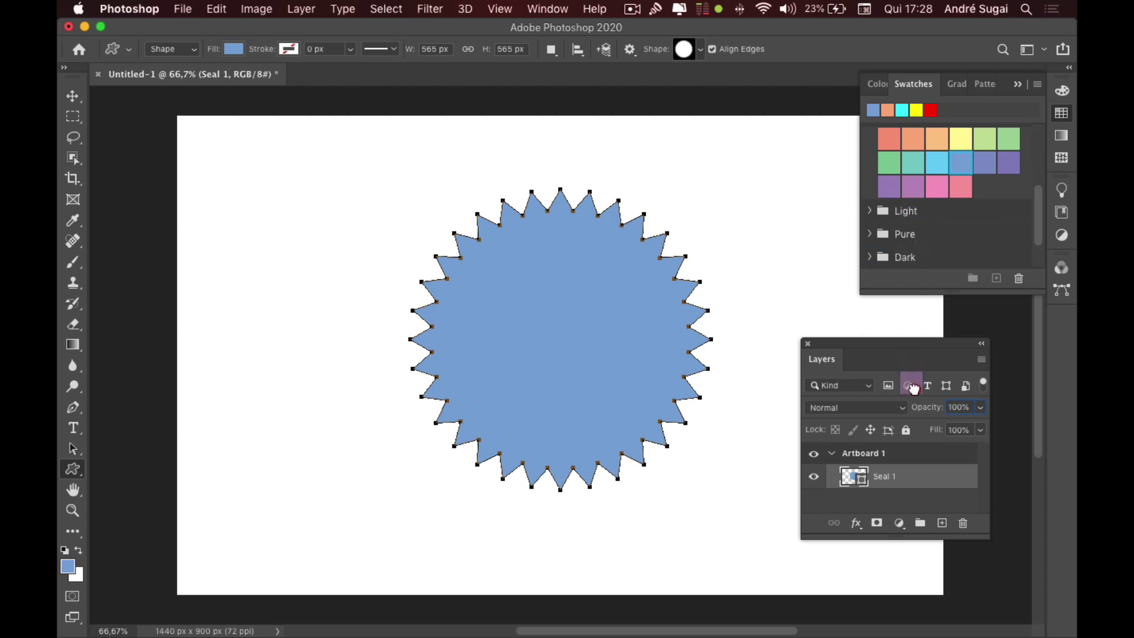
{"action": "mouse_move", "coordinate": [914, 211]}
{"action": "left_mouse_down"}
{"action": "mouse_move", "coordinate": [872, 479]}
{"action": "mouse_move", "coordinate": [853, 479]}
{"action": "left_mouse_up"}
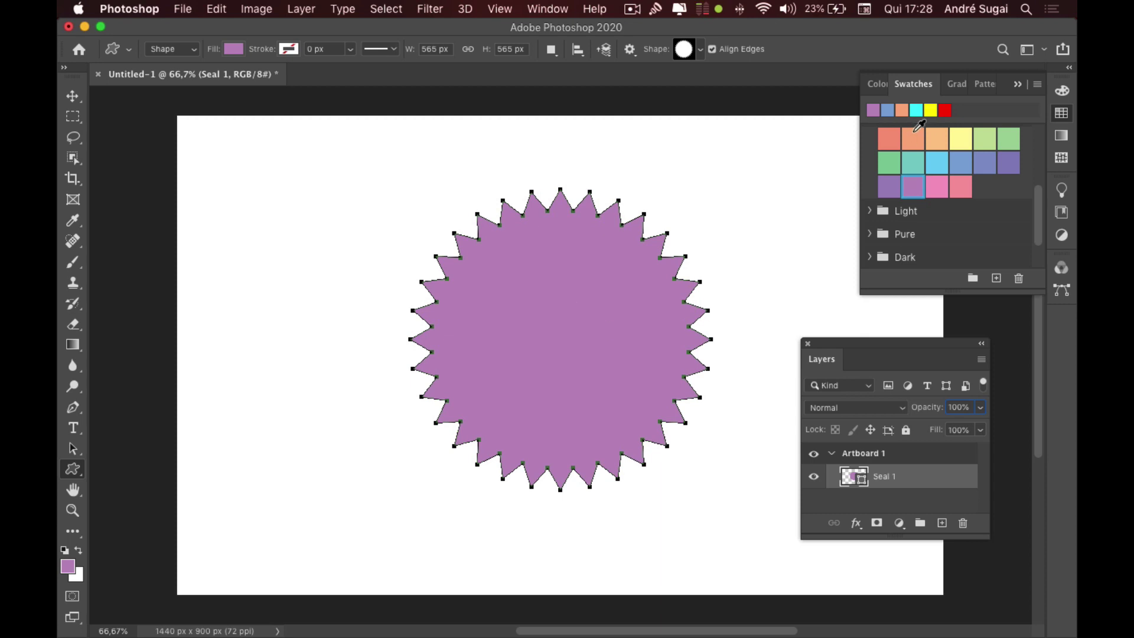
{"action": "left_click", "coordinate": [950, 86]}
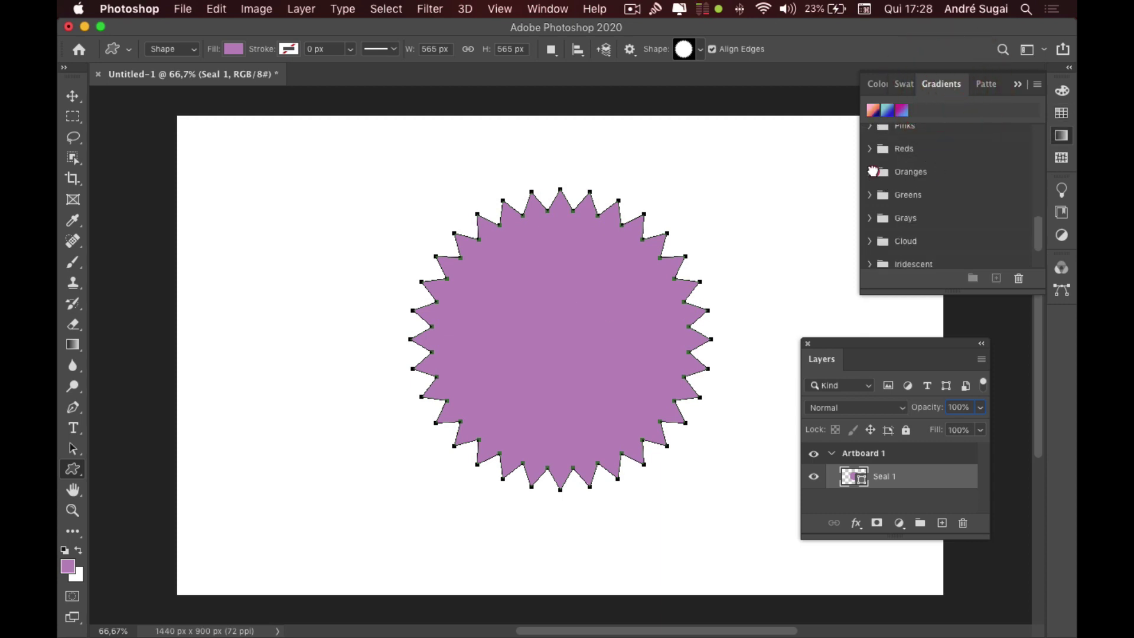
Expand the Oranges gradient group and fill the seal with a red-pink gradient
{"action": "left_click", "coordinate": [870, 172]}
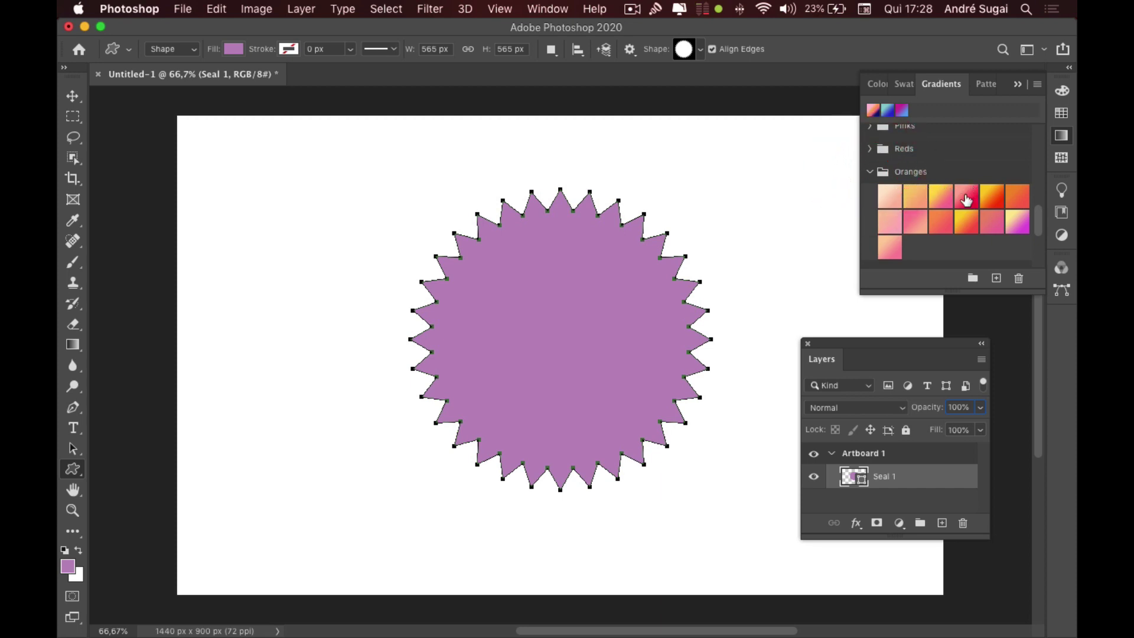
{"action": "left_click", "coordinate": [967, 199]}
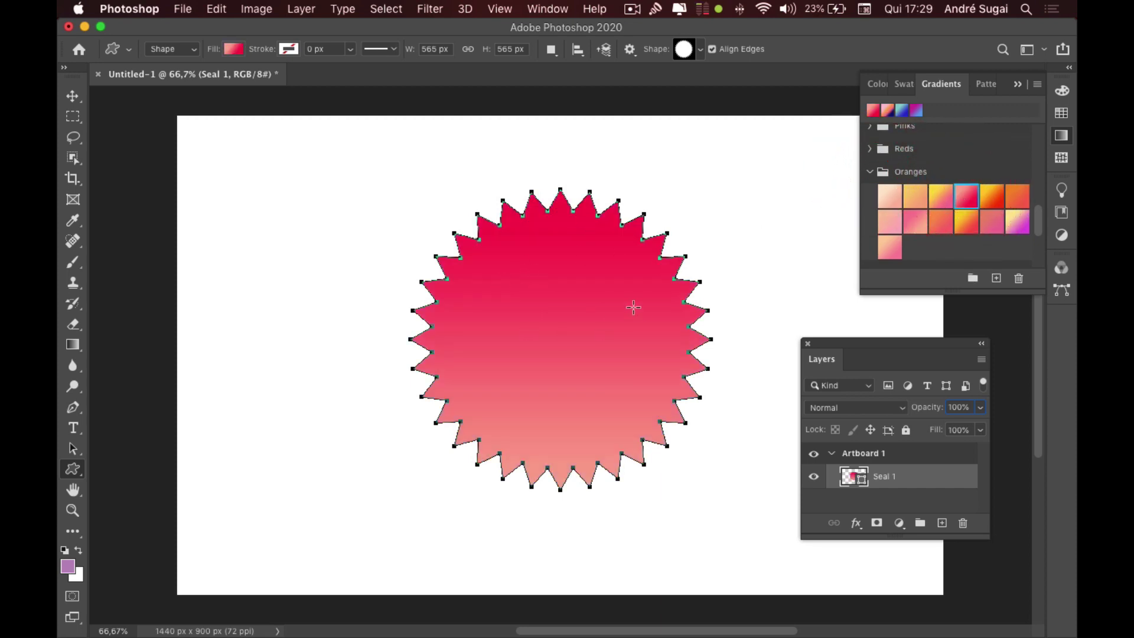
{"action": "scroll", "coordinate": [965, 210], "scroll_direction": "down", "scroll_amount": 2}
{"action": "scroll", "coordinate": [965, 210], "scroll_direction": "down", "scroll_amount": 3}
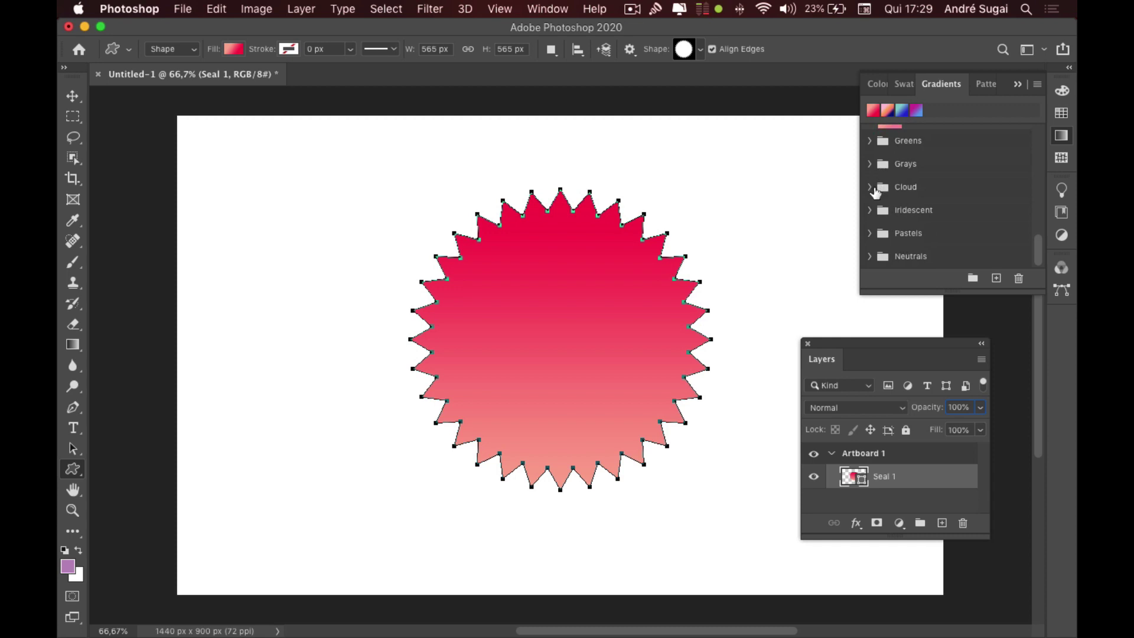
Apply Iridescent gradients to the seal, ending with the purple, blue and pink one
{"action": "left_click", "coordinate": [873, 188]}
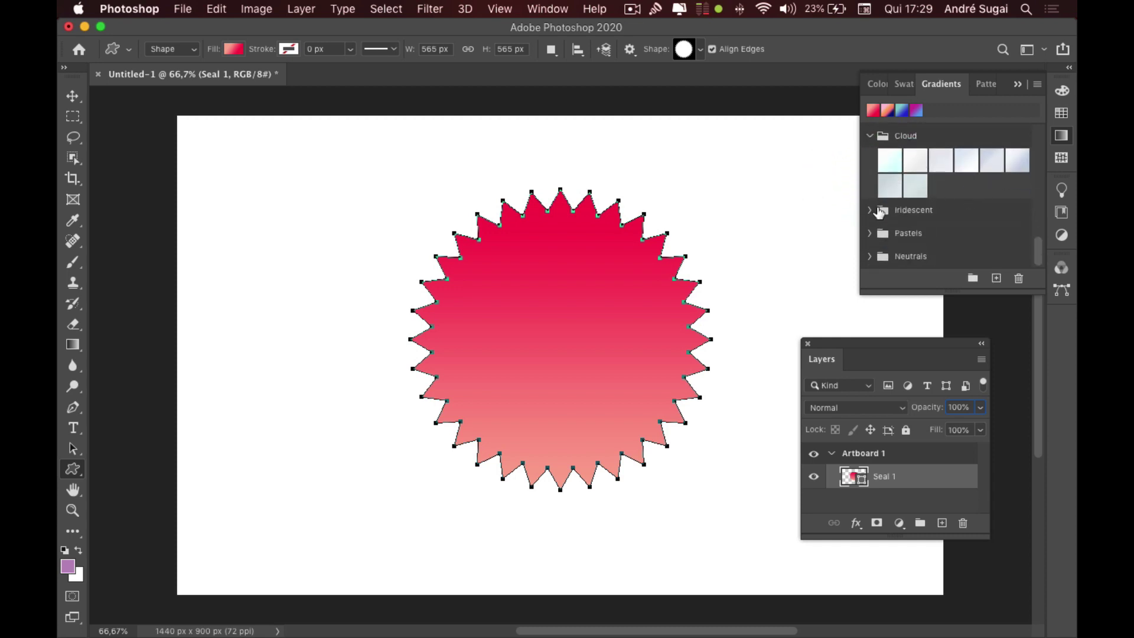
{"action": "left_click", "coordinate": [879, 212]}
{"action": "scroll", "coordinate": [941, 223], "scroll_direction": "down", "scroll_amount": 3}
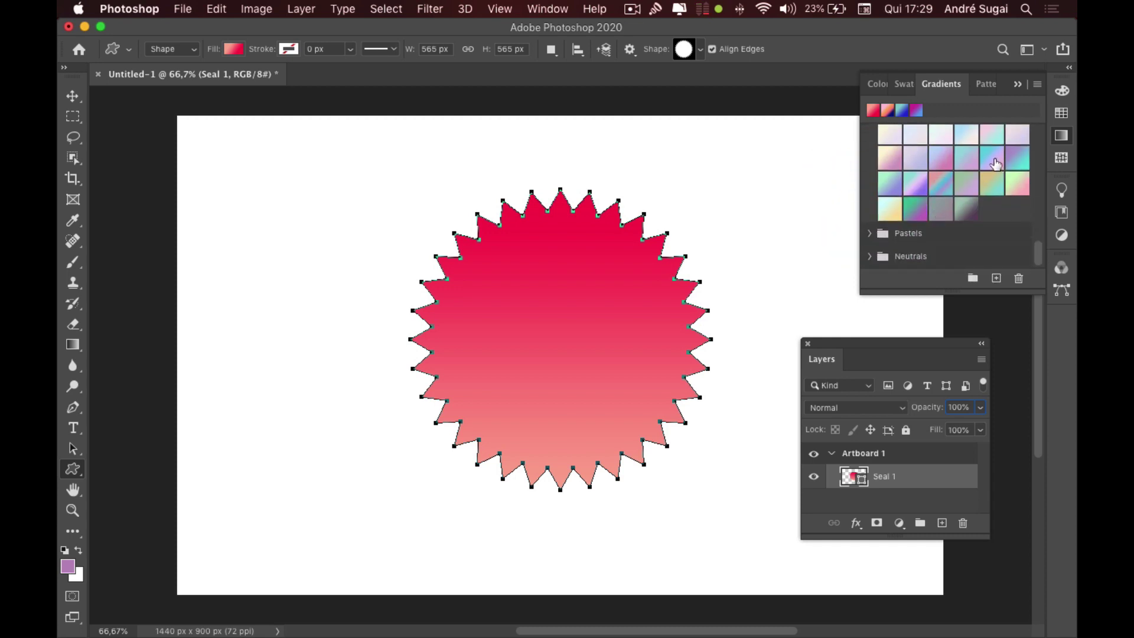
{"action": "left_click_drag", "start_coordinate": [994, 163], "coordinate": [544, 300]}
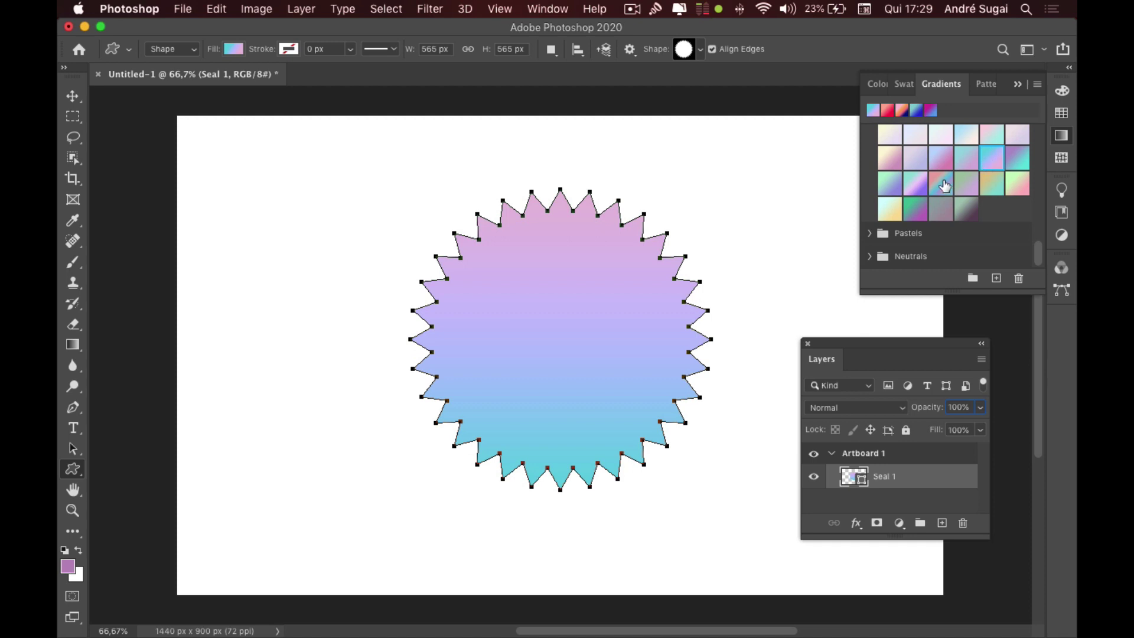
{"action": "left_click_drag", "start_coordinate": [939, 184], "coordinate": [869, 481]}
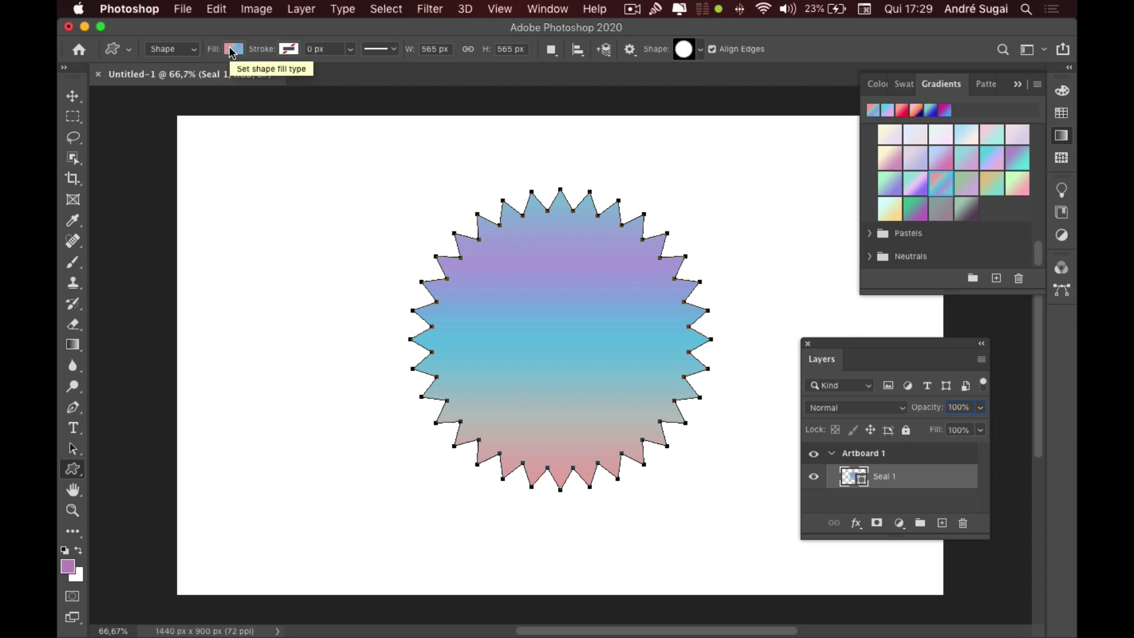
Open the seal's fill options and enlarge the popup to list more gradients
{"action": "left_click", "coordinate": [232, 50]}
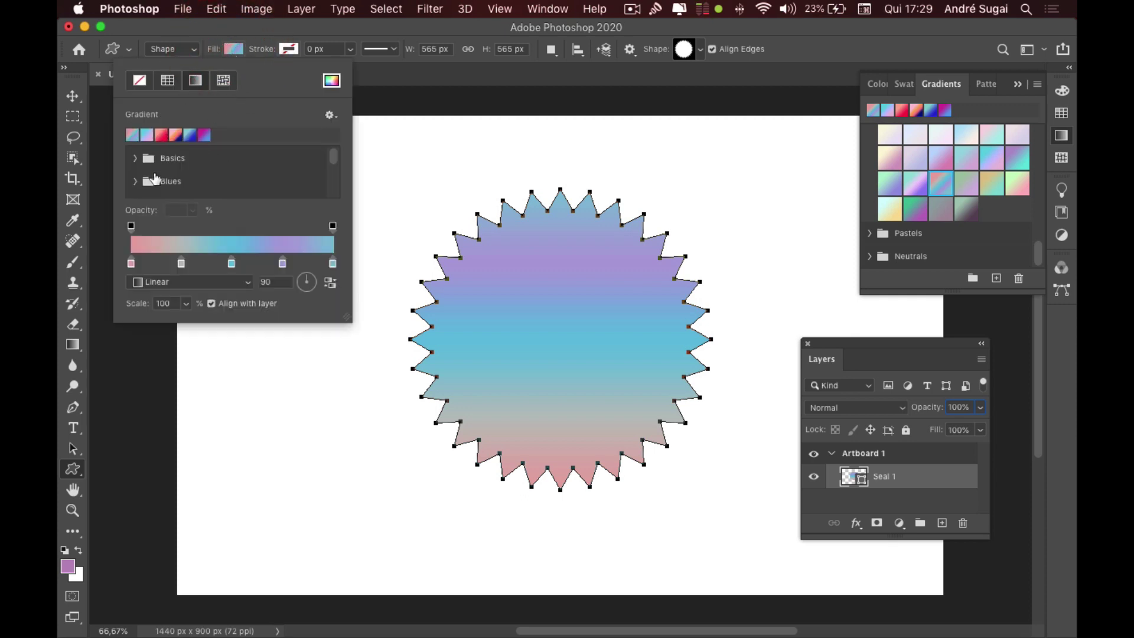
{"action": "left_click_drag", "start_coordinate": [349, 317], "coordinate": [347, 508]}
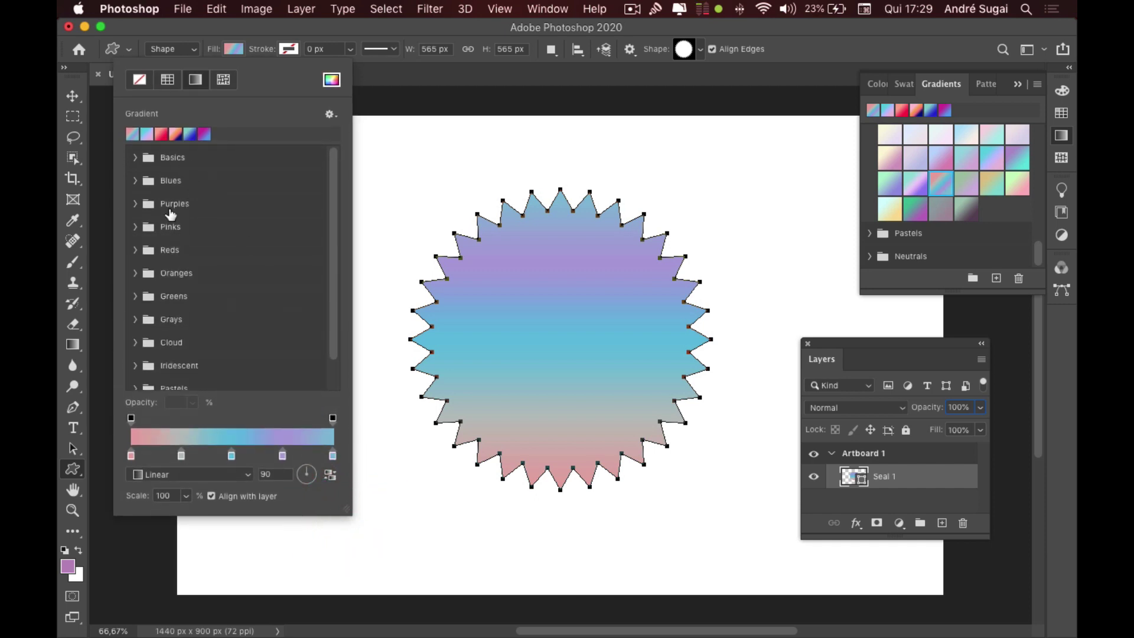
{"action": "scroll", "coordinate": [204, 271], "scroll_direction": "down", "scroll_amount": 1}
{"action": "scroll", "coordinate": [203, 268], "scroll_direction": "down", "scroll_amount": 1}
{"action": "scroll", "coordinate": [203, 262], "scroll_direction": "up", "scroll_amount": 2}
Fill the seal solid red f30c0c, then switch it to a black-to-white gradient
{"action": "left_click", "coordinate": [332, 83]}
{"action": "left_click_drag", "start_coordinate": [484, 178], "coordinate": [342, 197]}
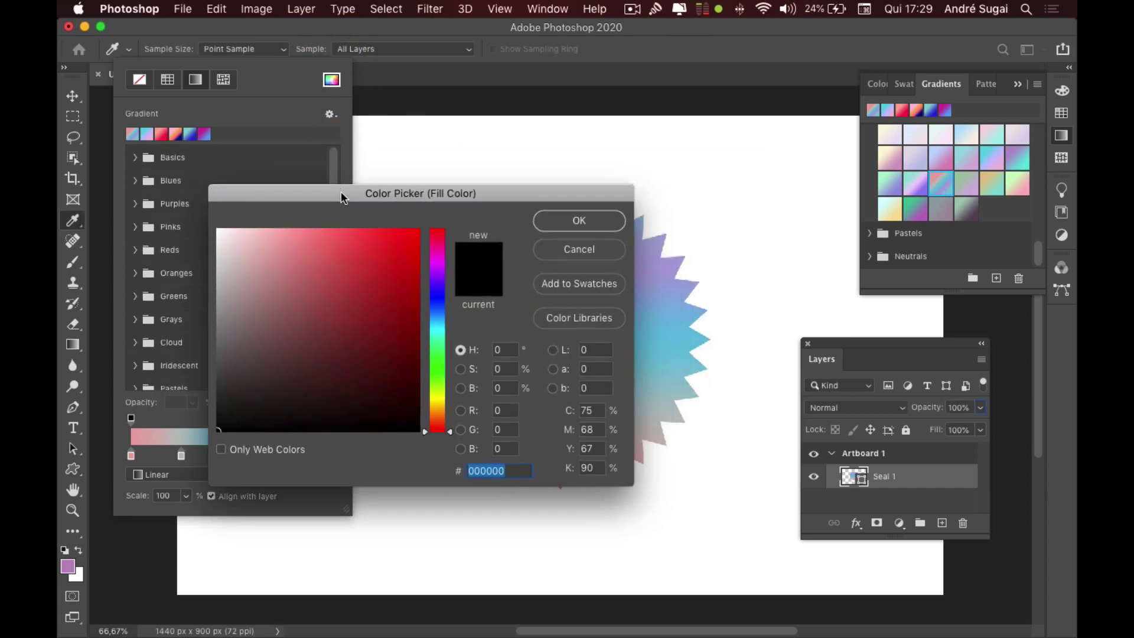
{"action": "left_click", "coordinate": [411, 238]}
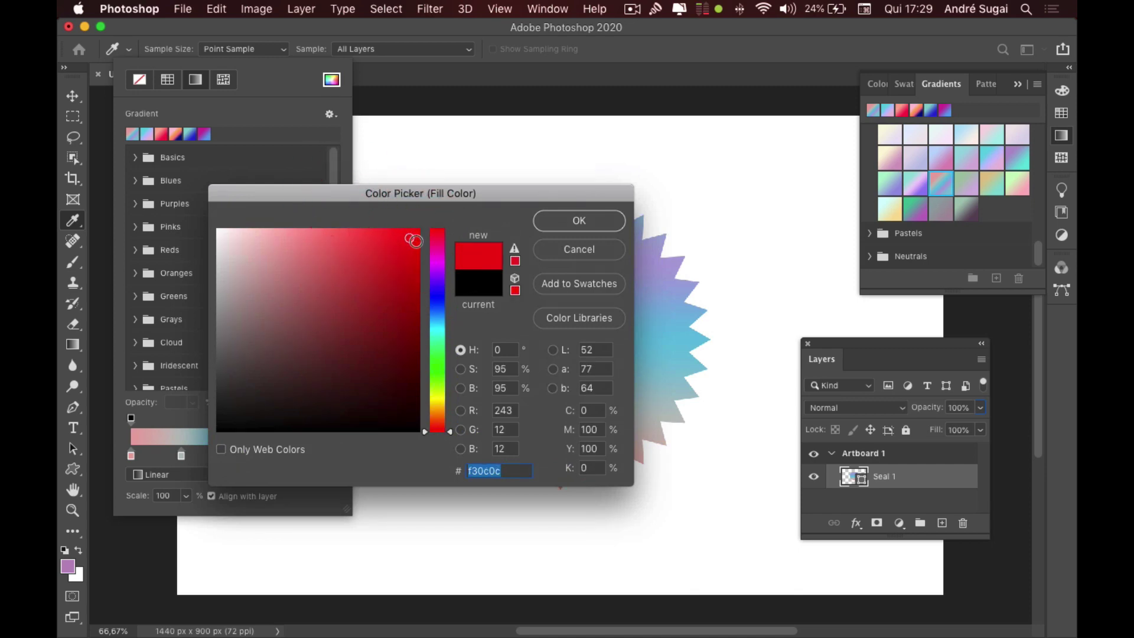
{"action": "left_click", "coordinate": [572, 221]}
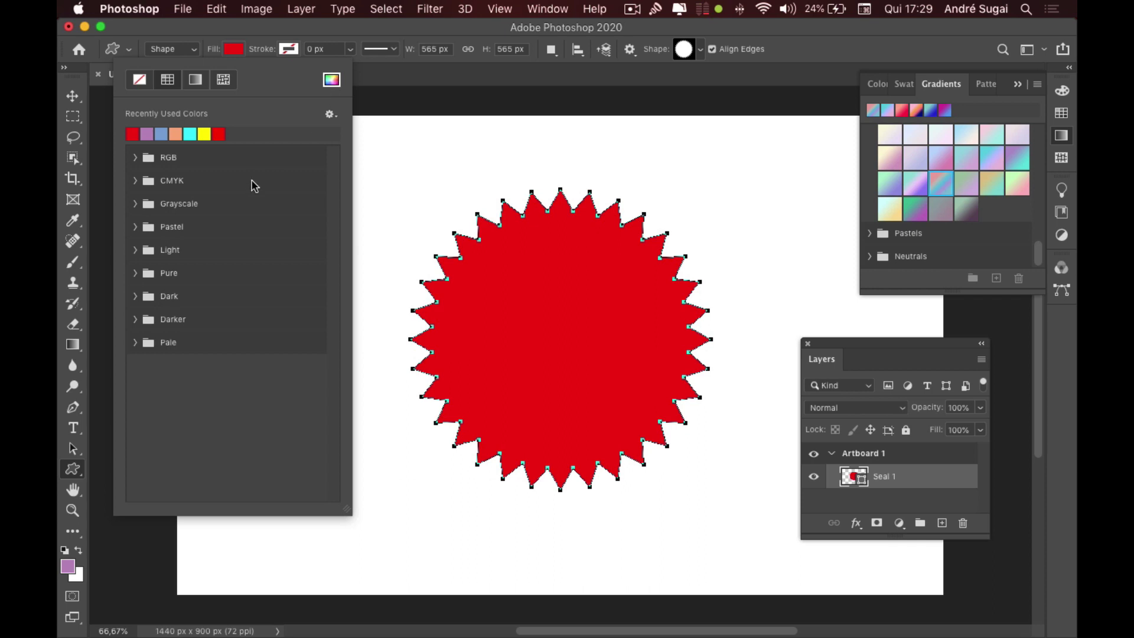
{"action": "left_click", "coordinate": [195, 80]}
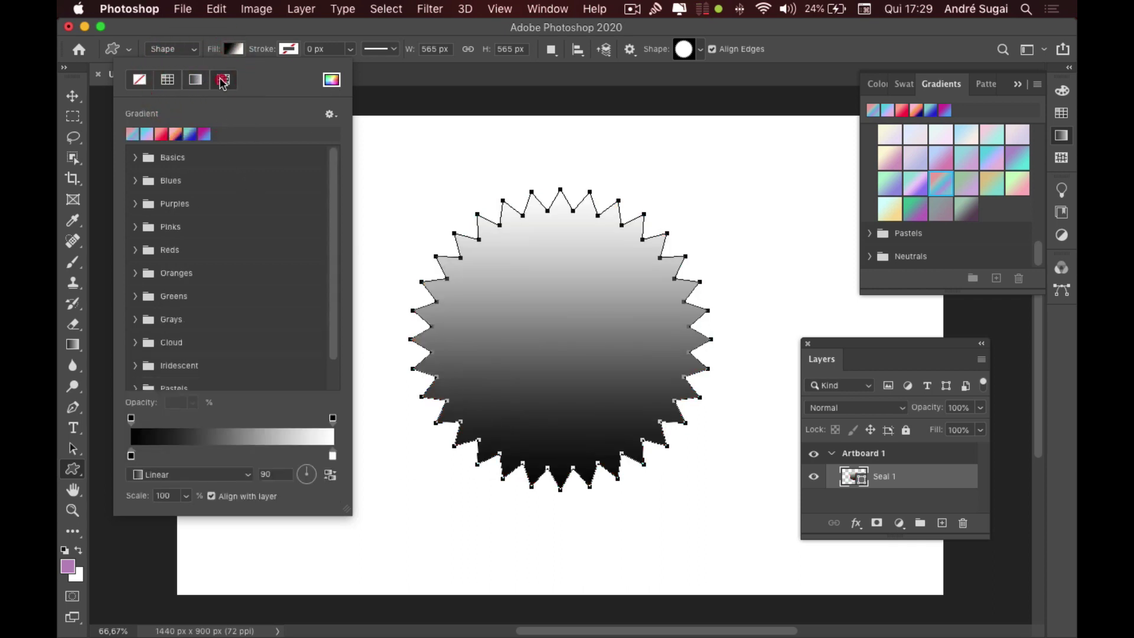
Try pattern, solid and no fill on the seal, settling on a solid colour fill
{"action": "left_click", "coordinate": [224, 80]}
{"action": "left_click", "coordinate": [167, 80]}
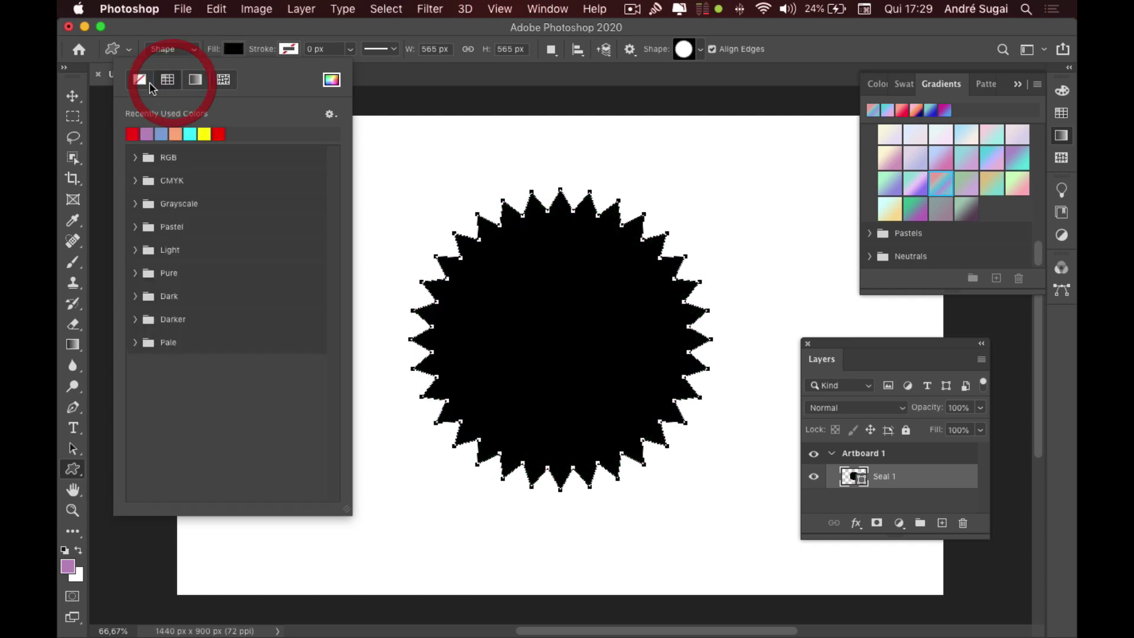
{"action": "left_click", "coordinate": [140, 80]}
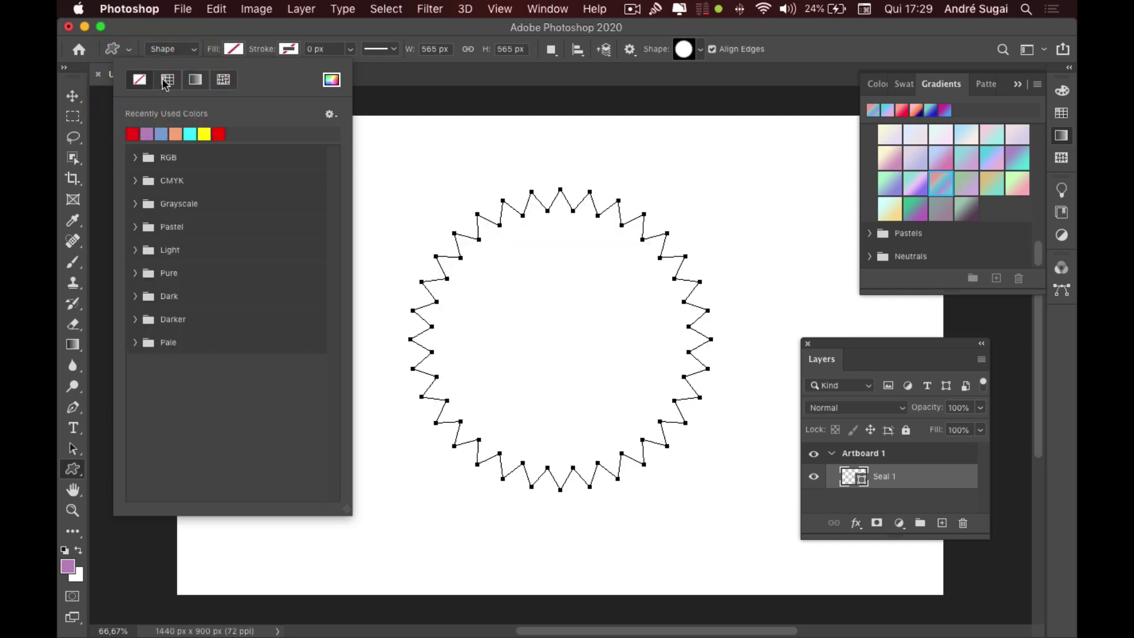
{"action": "left_click", "coordinate": [168, 80]}
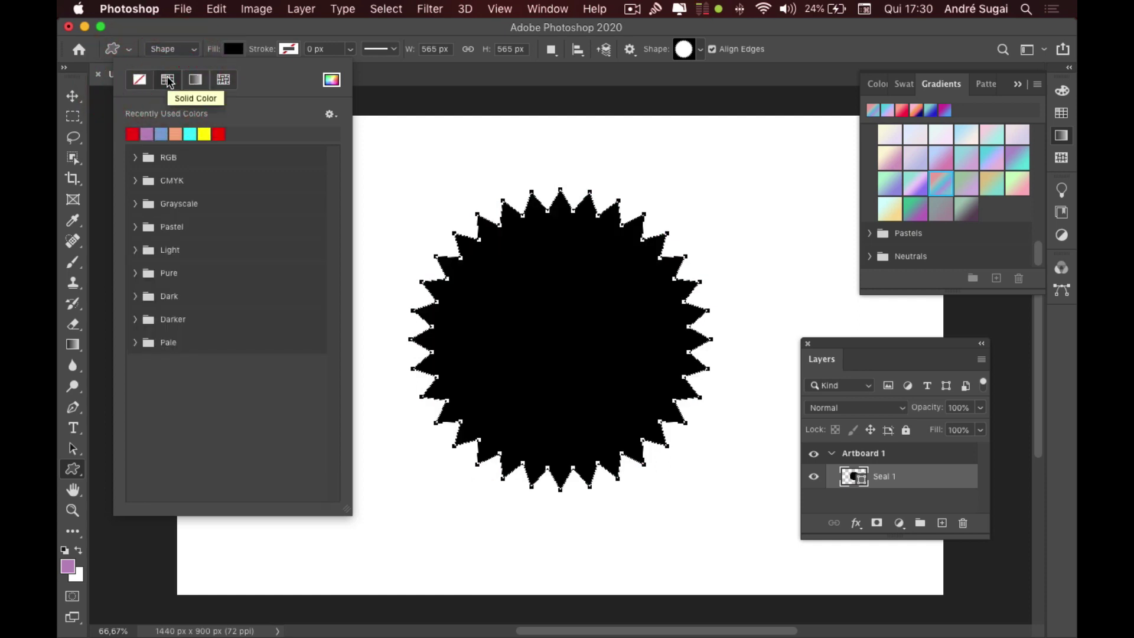
Save the bright green as a swatch, try blue and magenta, and move green into RGB
{"action": "left_click", "coordinate": [135, 157]}
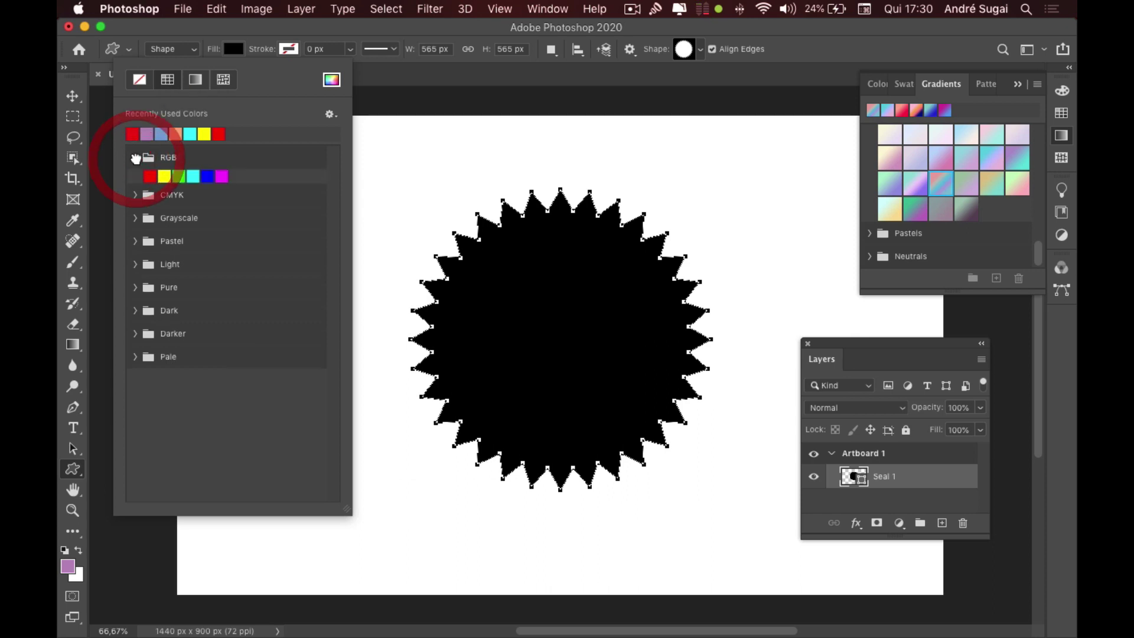
{"action": "left_click_drag", "start_coordinate": [179, 176], "coordinate": [587, 260]}
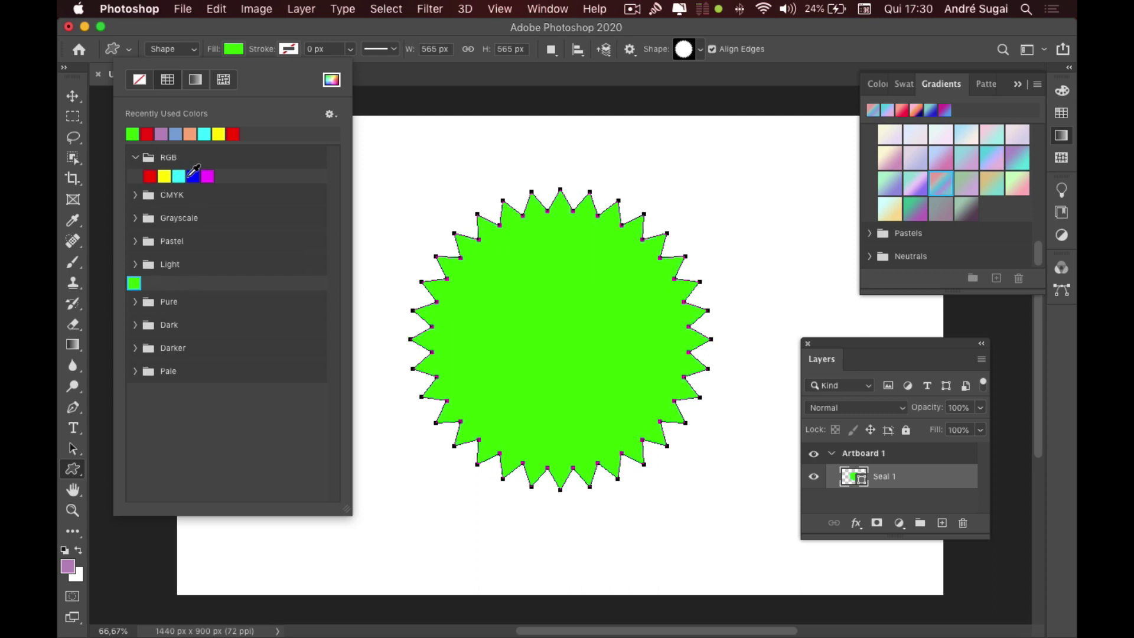
{"action": "left_click", "coordinate": [193, 176]}
{"action": "left_click", "coordinate": [206, 177]}
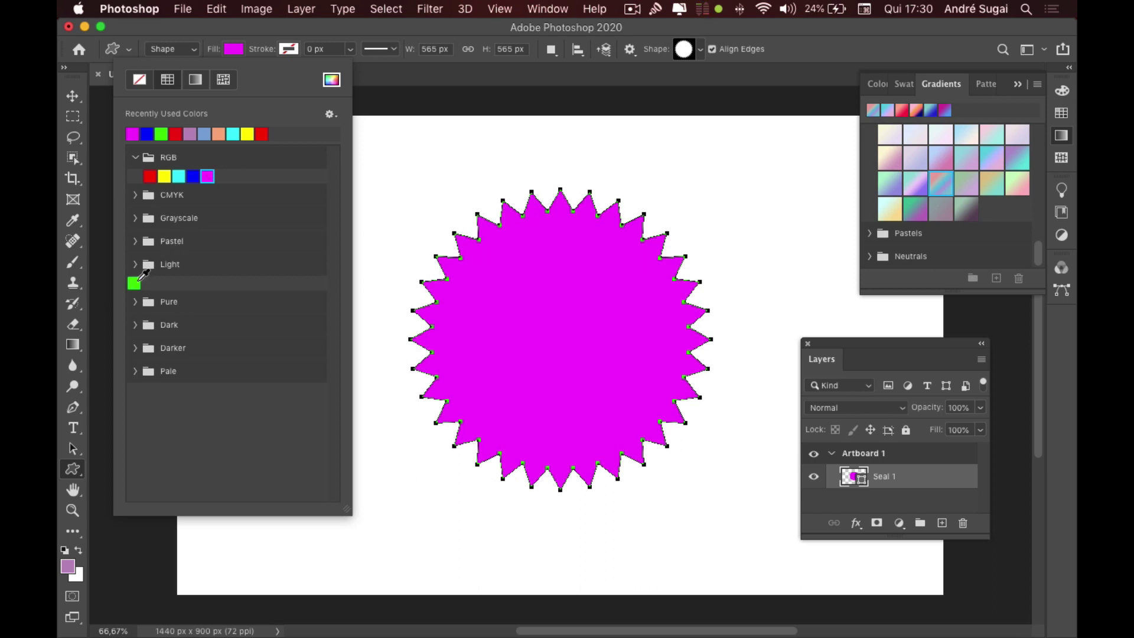
{"action": "mouse_move", "coordinate": [134, 283]}
{"action": "left_mouse_down"}
{"action": "mouse_move", "coordinate": [158, 278]}
{"action": "mouse_move", "coordinate": [208, 161]}
{"action": "left_mouse_up"}
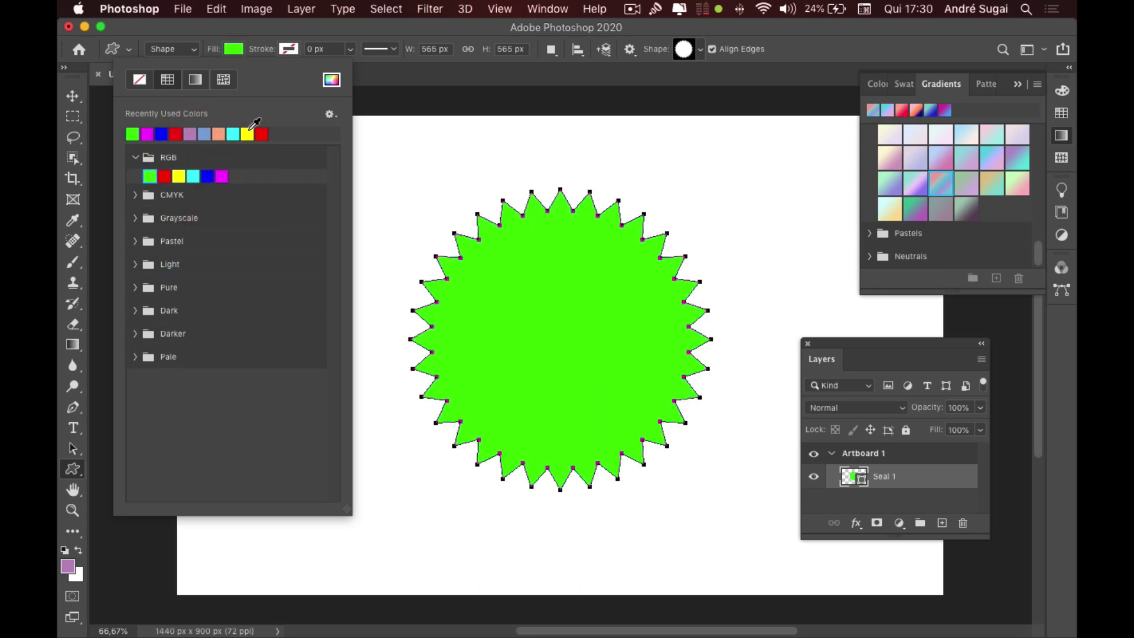
Fill the seal with Trees patterns, trying yellow trees and pine trees before settling on dark leaves
{"action": "left_click", "coordinate": [224, 86]}
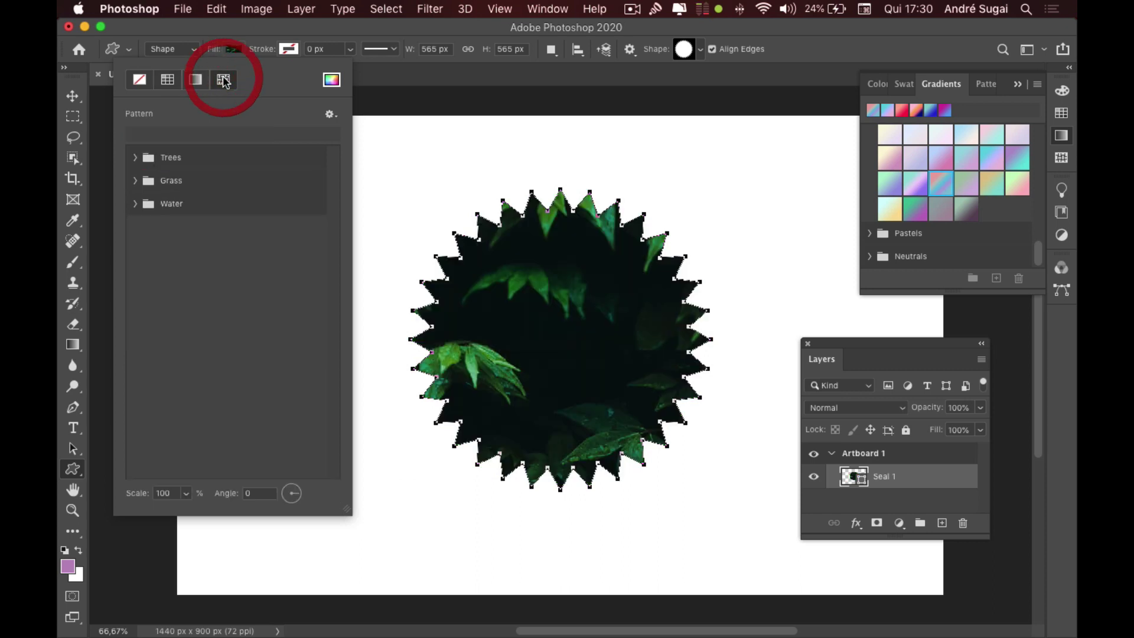
{"action": "left_click", "coordinate": [135, 157]}
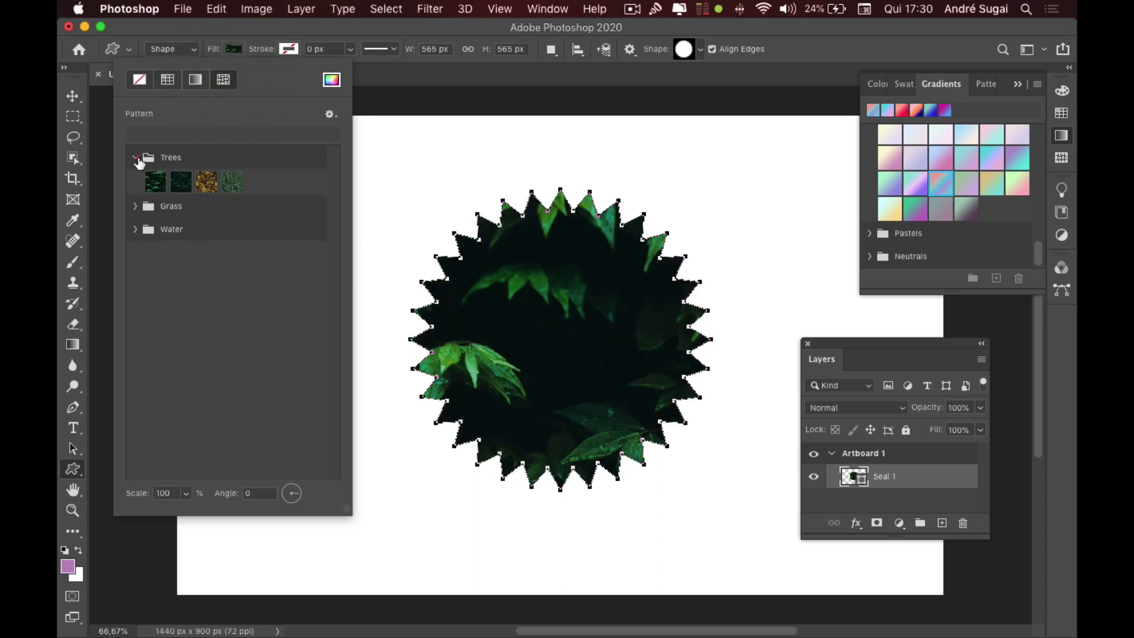
{"action": "left_click", "coordinate": [204, 186]}
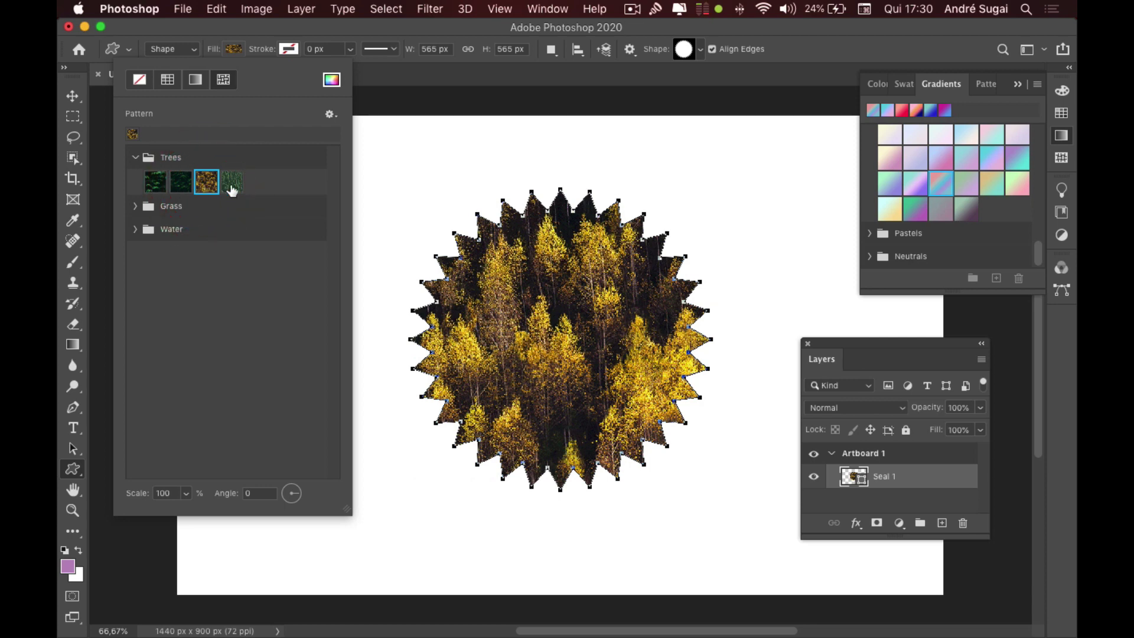
{"action": "left_click", "coordinate": [231, 184]}
{"action": "left_click", "coordinate": [156, 182]}
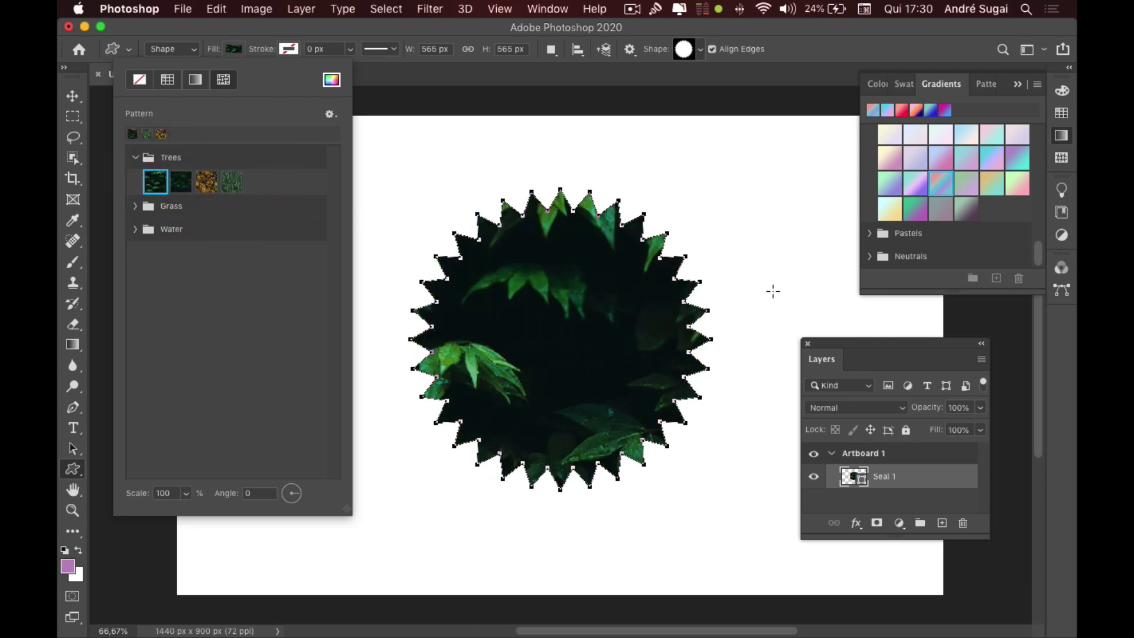
Drag the pastel purple swatch from the Swatches panel onto the seal
{"action": "left_click", "coordinate": [941, 86]}
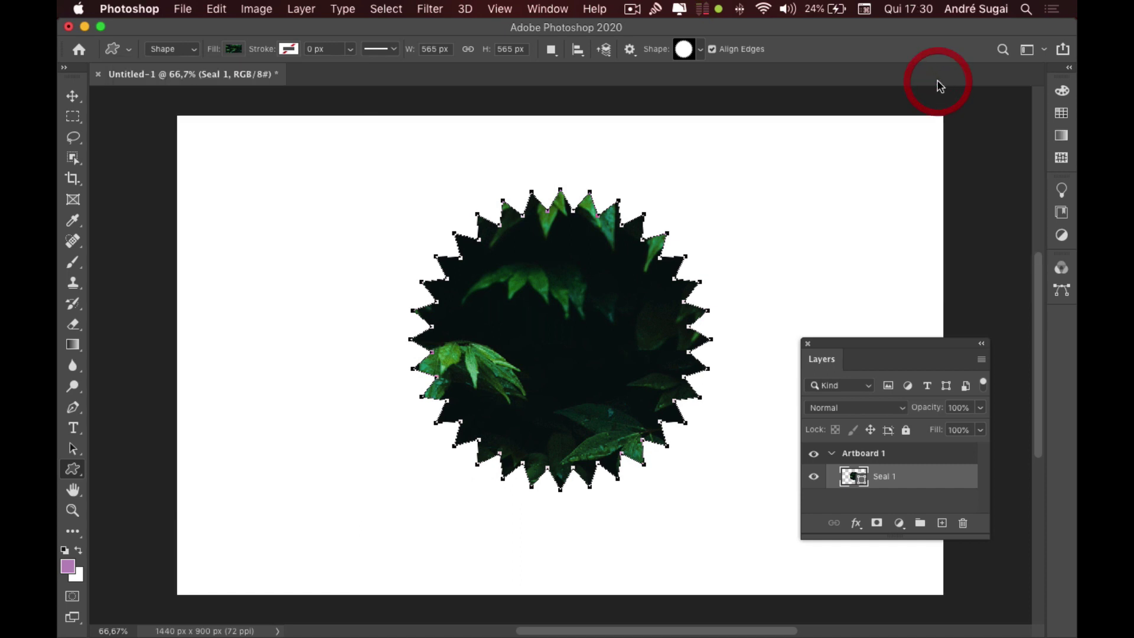
{"action": "left_click", "coordinate": [1064, 113]}
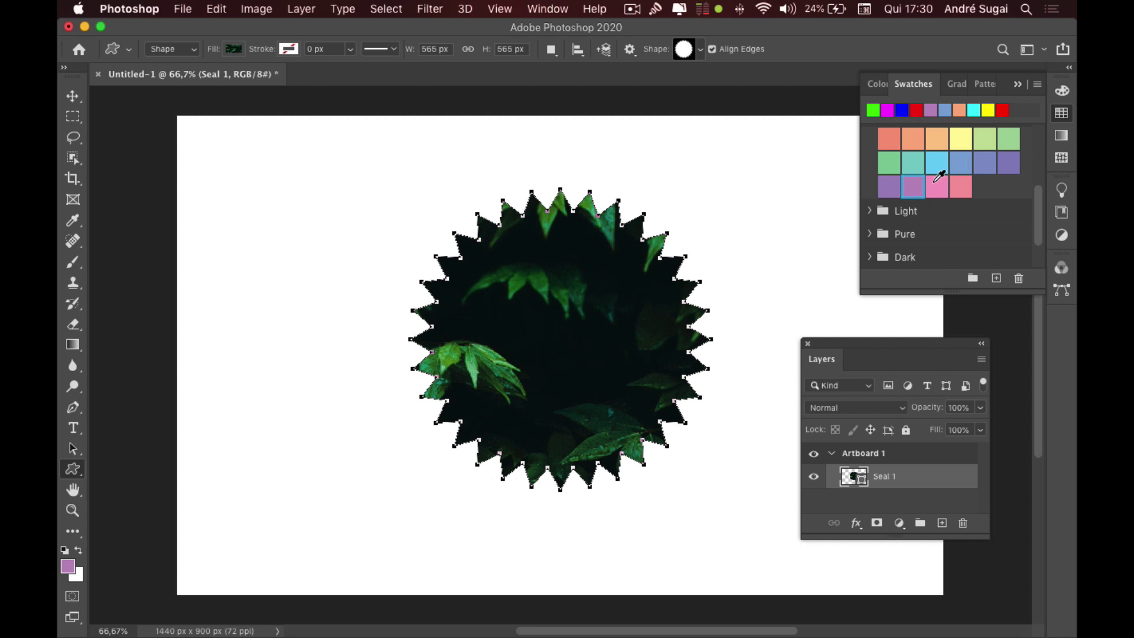
{"action": "left_click_drag", "start_coordinate": [914, 187], "coordinate": [591, 322]}
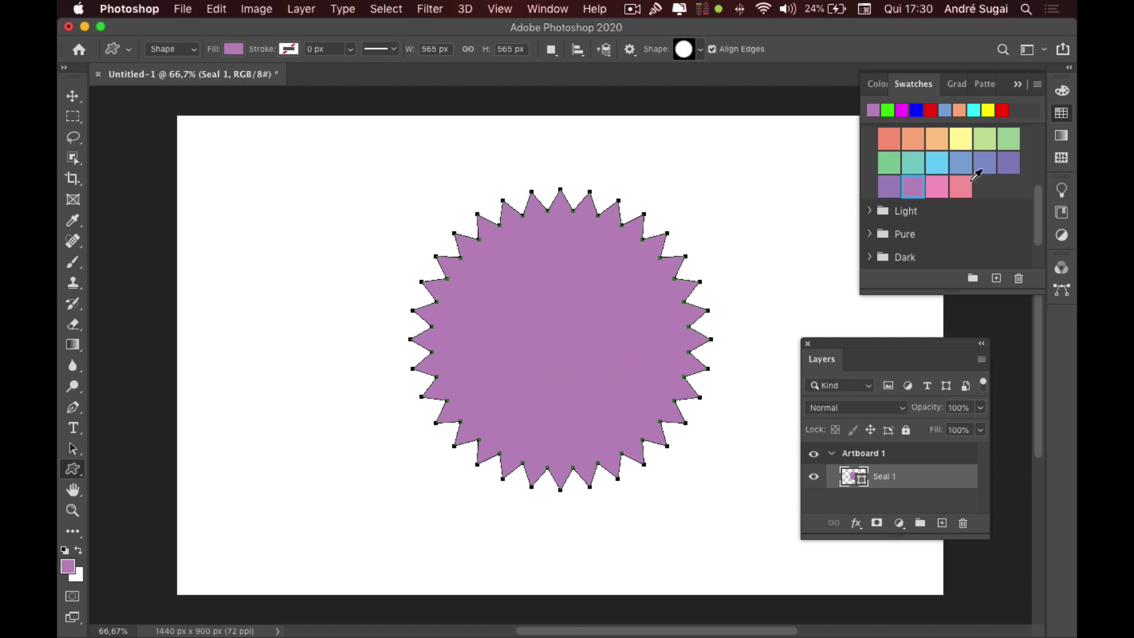